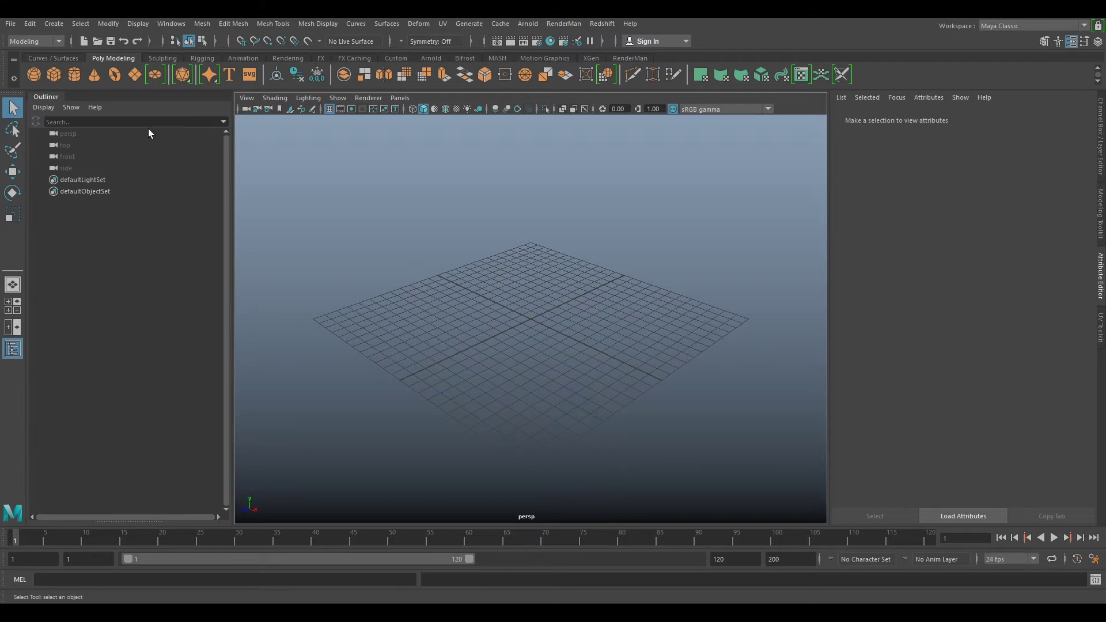
# Import the Paving_BG01_V001_UHD_Cam_V001.mel camera file, adding a Scene group with camera and locator
pyautogui.click(10, 24)
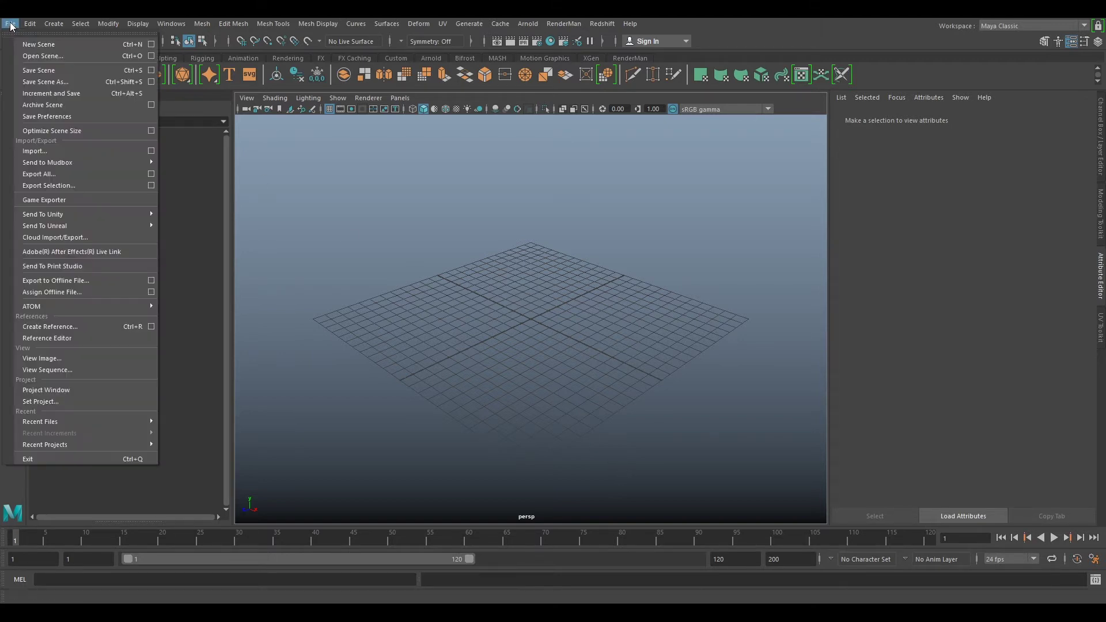
pyautogui.click(51, 152)
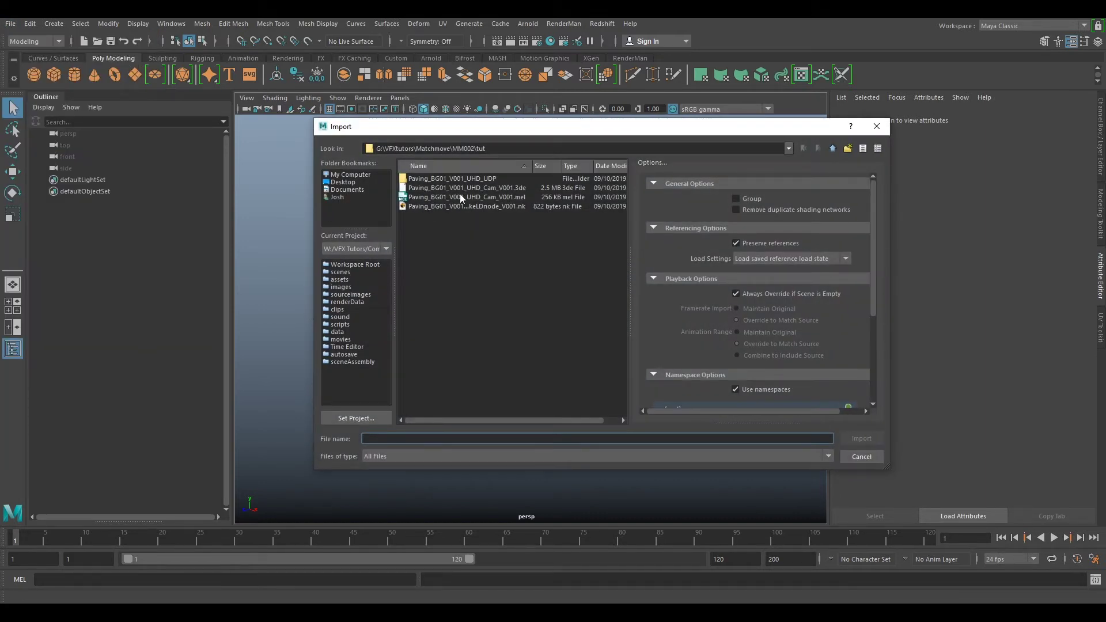
pyautogui.click(521, 200)
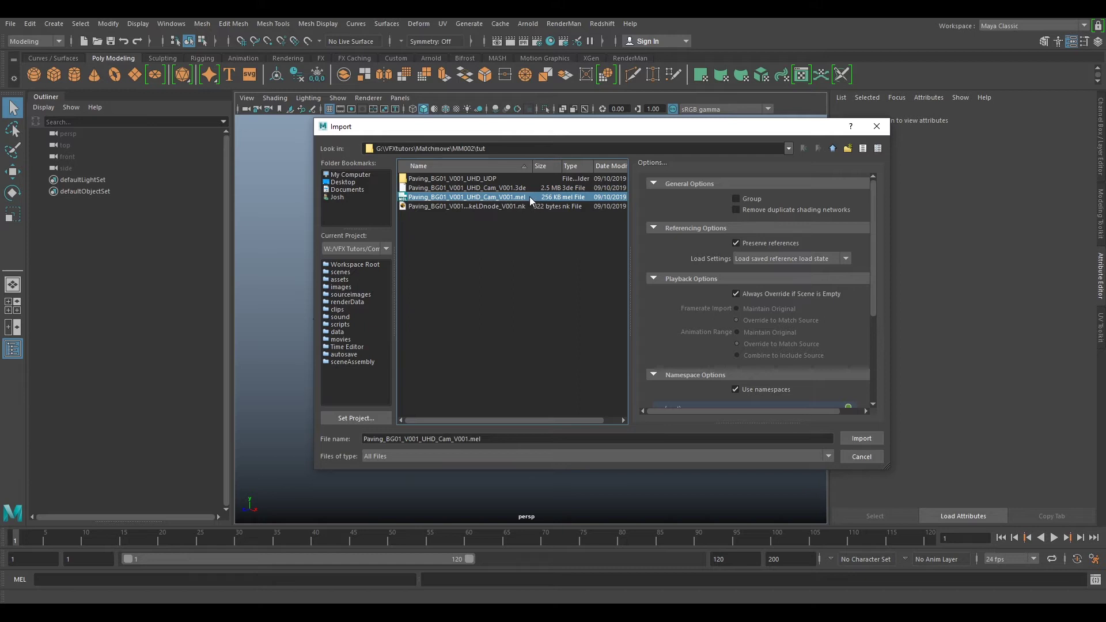
pyautogui.click(861, 438)
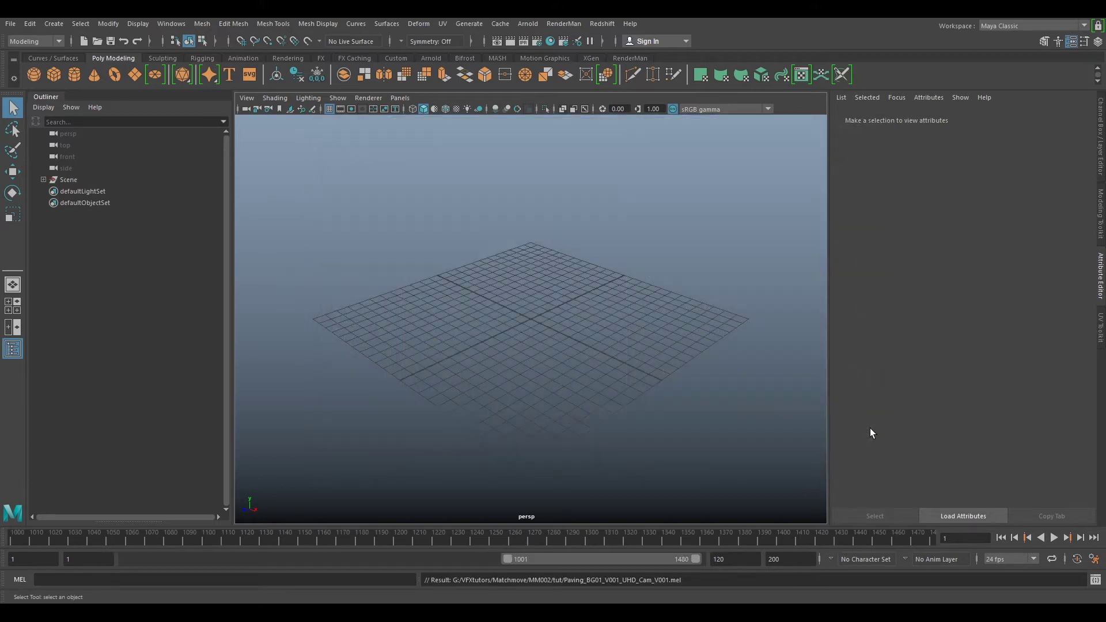
# Rename the imported Scene group to MM
pyautogui.click(68, 180)
pyautogui.doubleClick(67, 181)
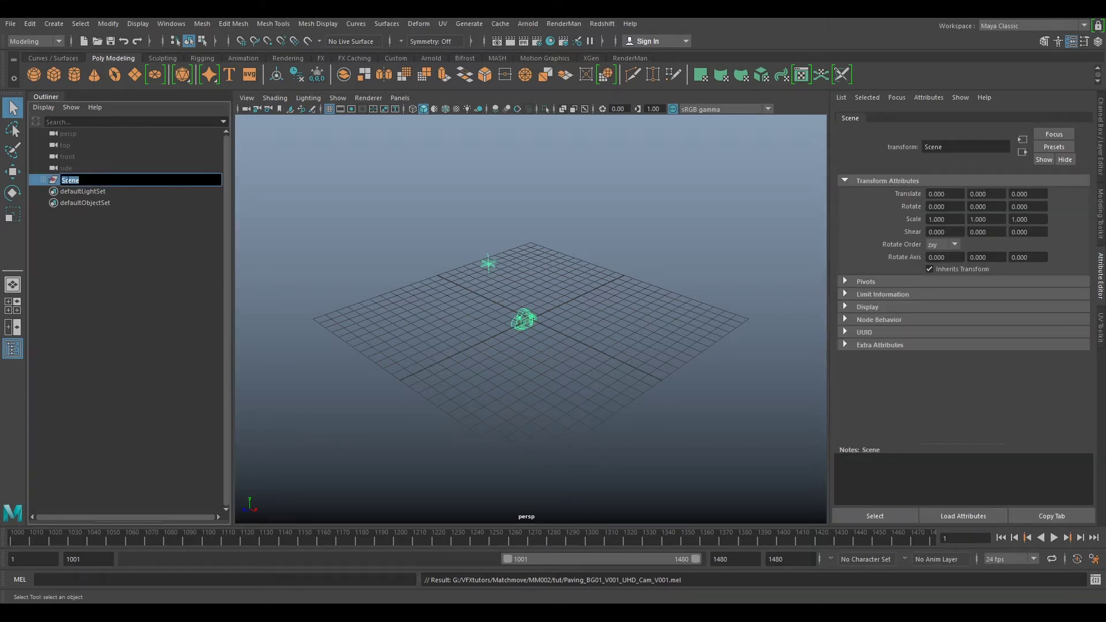
pyautogui.write('MM')
pyautogui.press('Return')
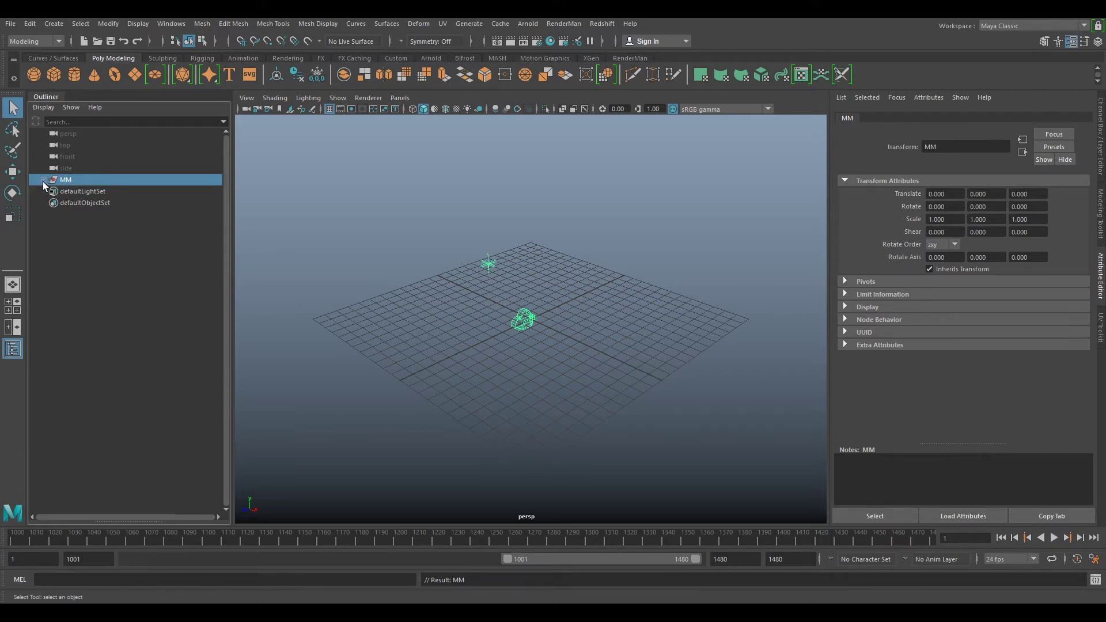
# Expand MM, check the camera animation, and delete the Sigma18_35MM_19MM_2_1 camera
pyautogui.click(44, 181)
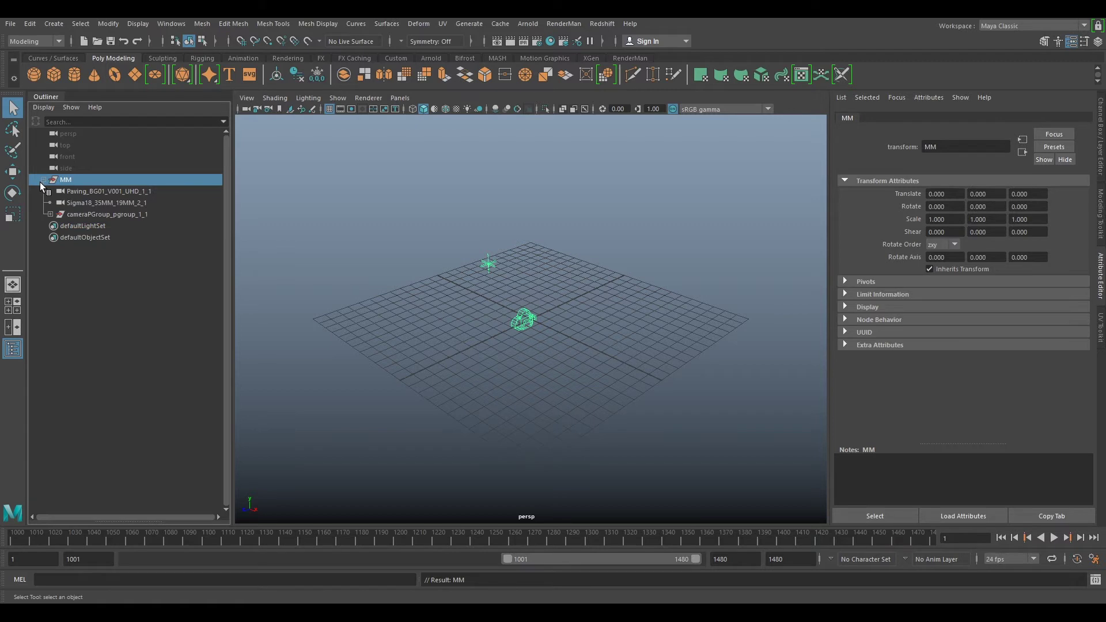
pyautogui.click(85, 192)
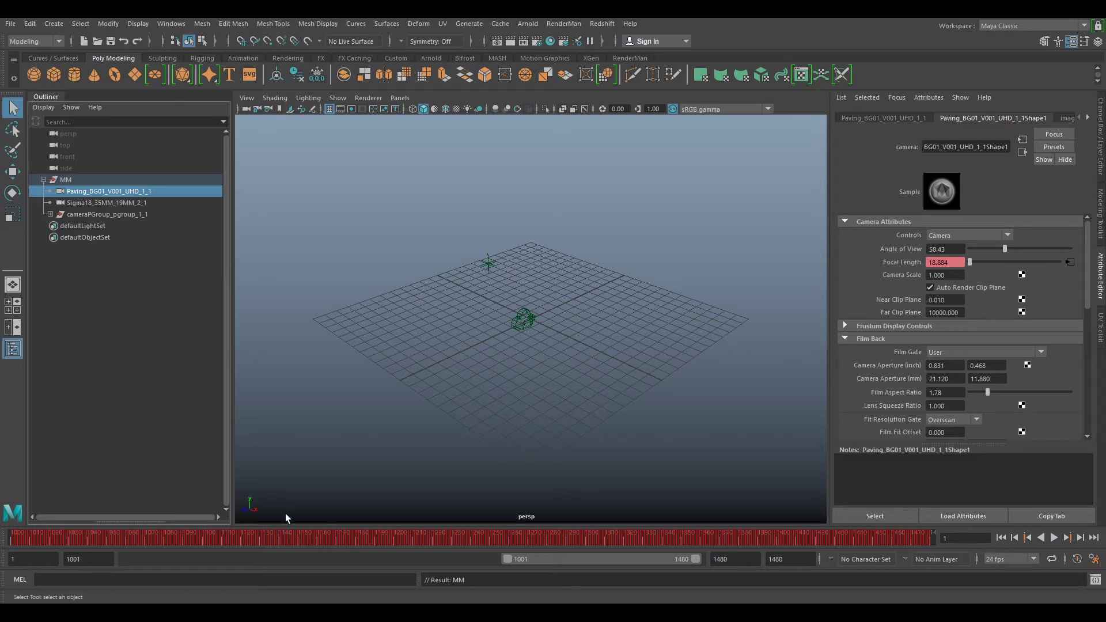
pyautogui.click(229, 539)
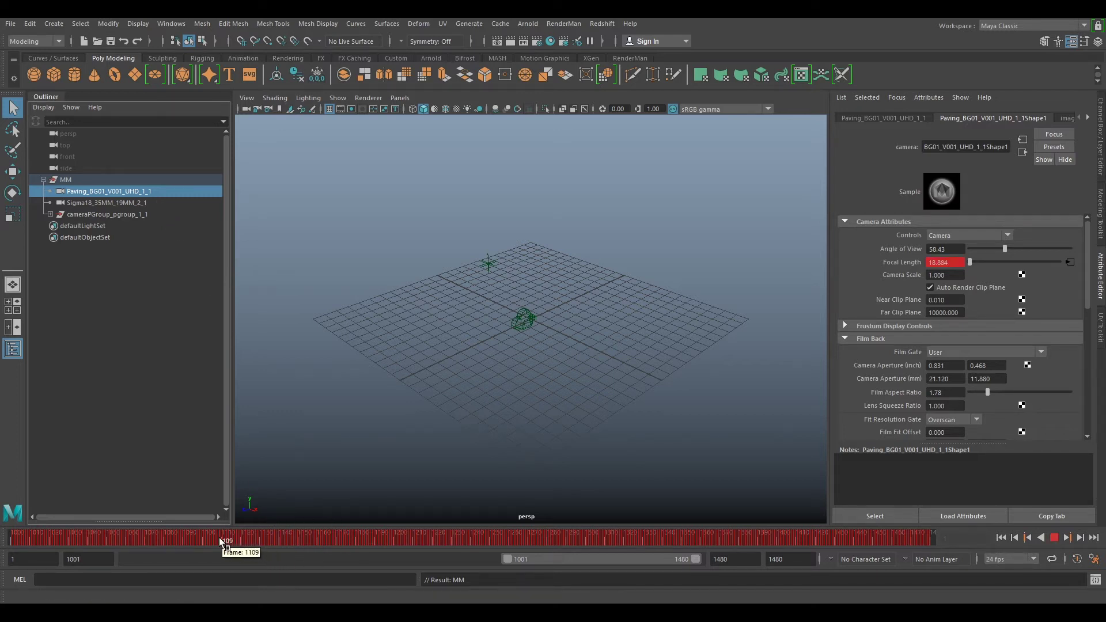
pyautogui.moveTo(221, 540); pyautogui.dragTo(266, 539)
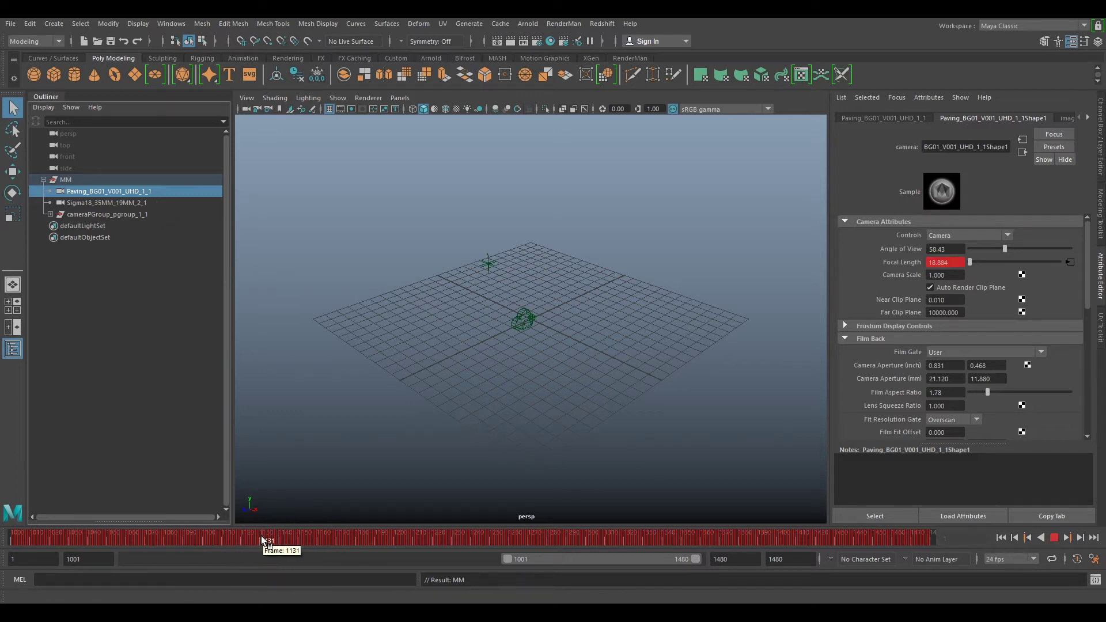
pyautogui.click(109, 205)
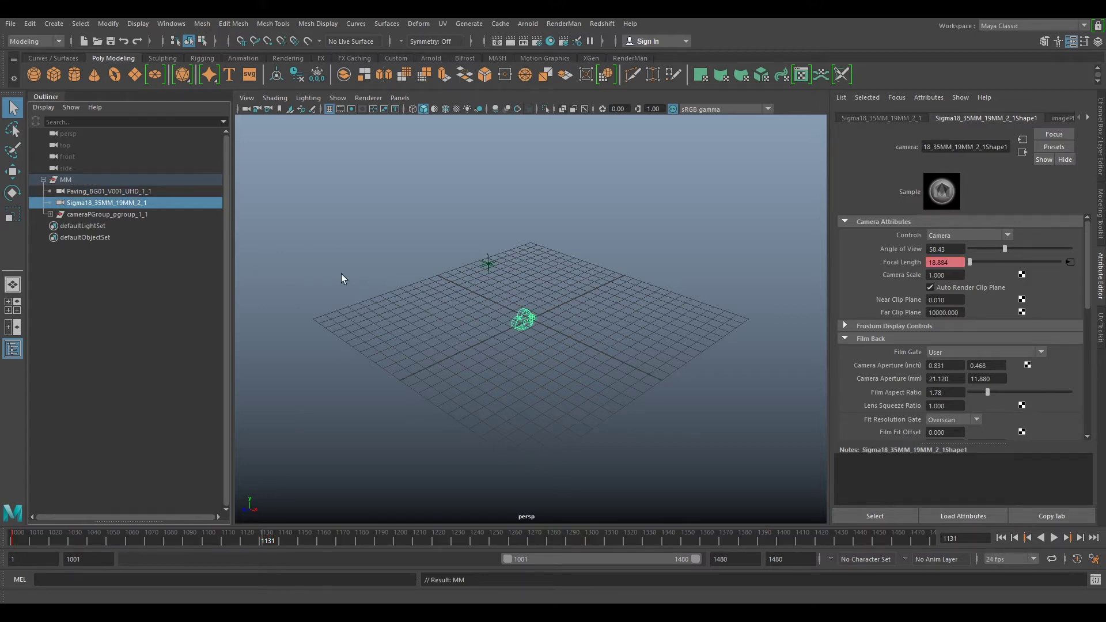
pyautogui.press('Delete')
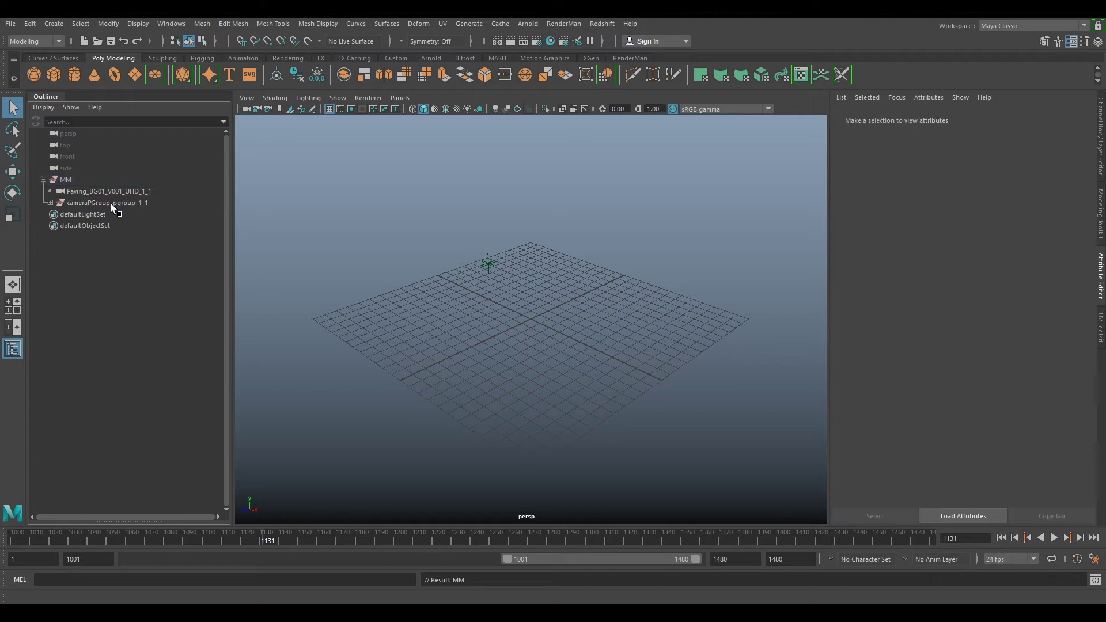
# Collapse MM and look through the Paving_BG01_V001_UHD_1_1 camera in the viewport
pyautogui.click(44, 179)
pyautogui.click(64, 180)
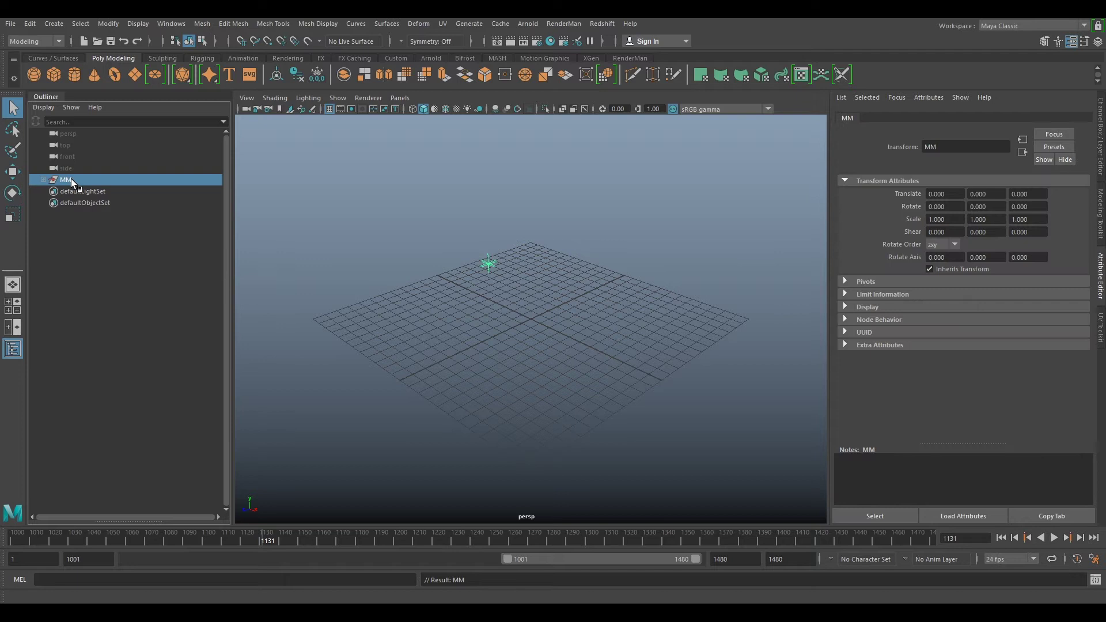
pyautogui.click(402, 99)
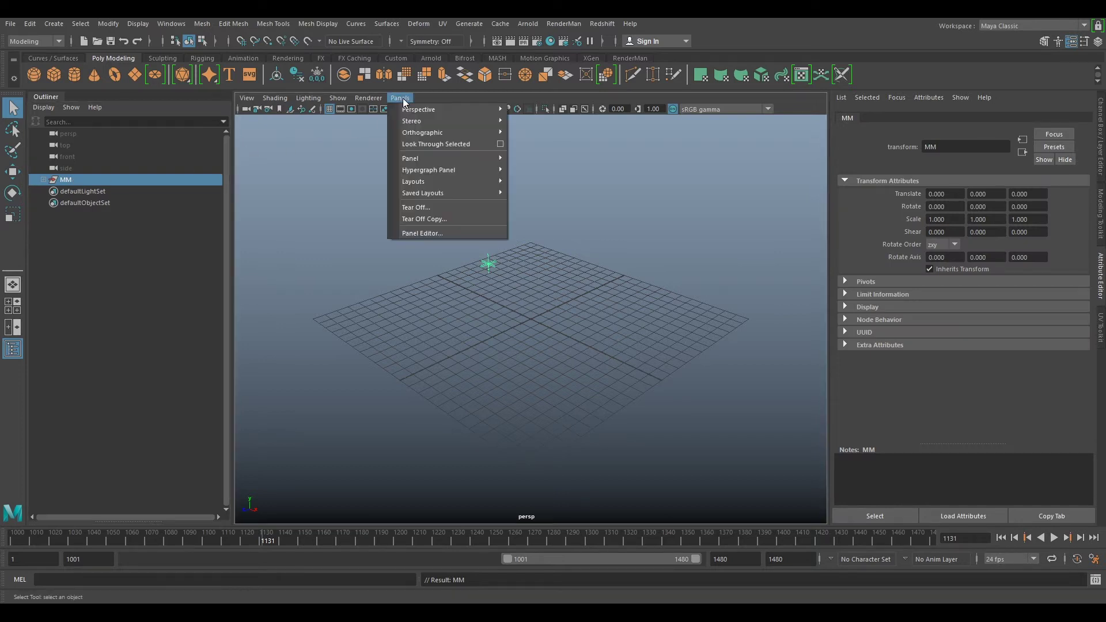
pyautogui.moveTo(414, 109)
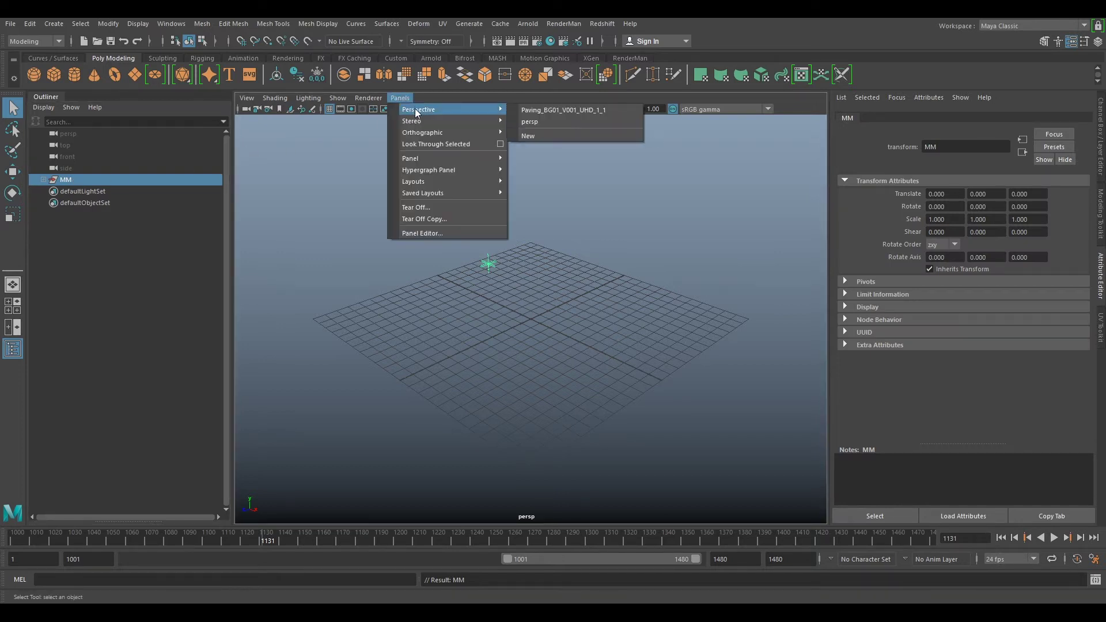
pyautogui.click(553, 110)
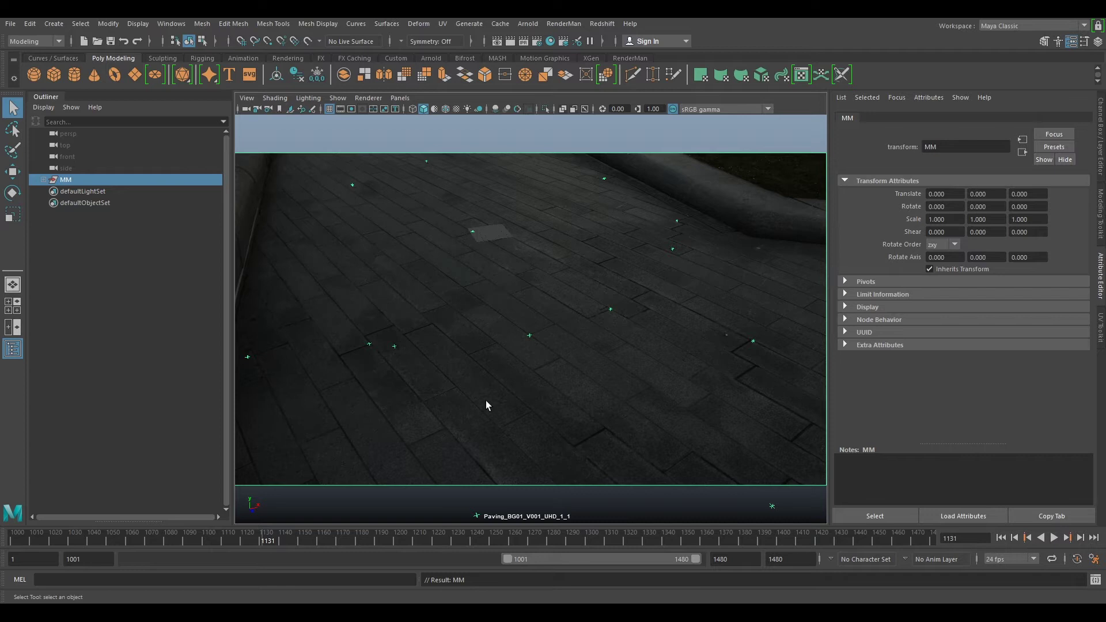
# Play back the shot, stop at frame 1141, and select the matchmove camera
pyautogui.hotkey('alt', 'v')
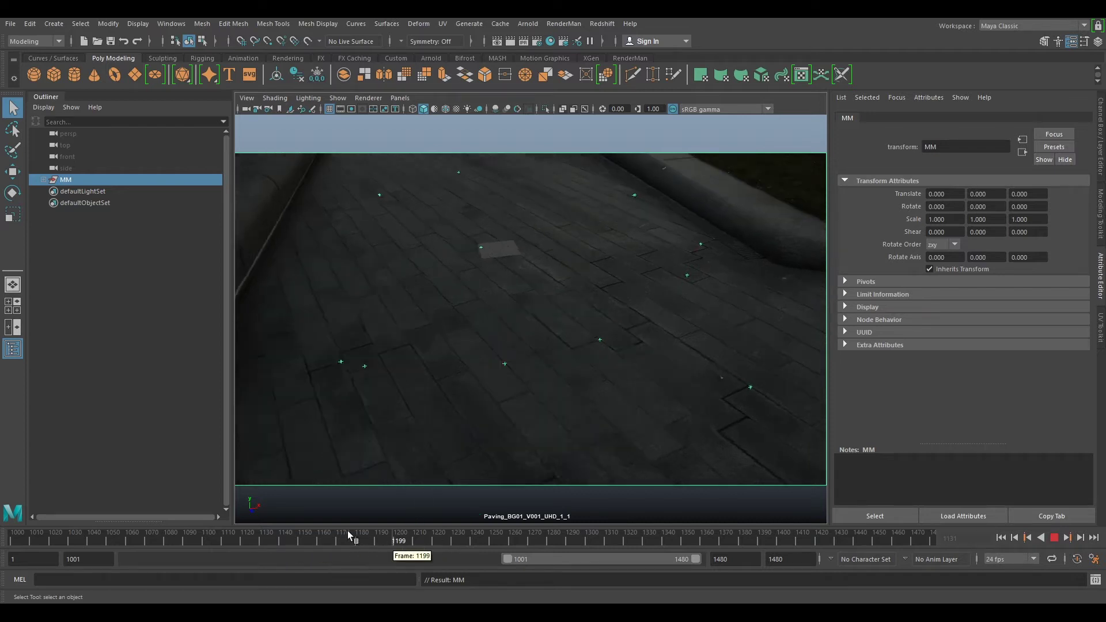
pyautogui.click(284, 535)
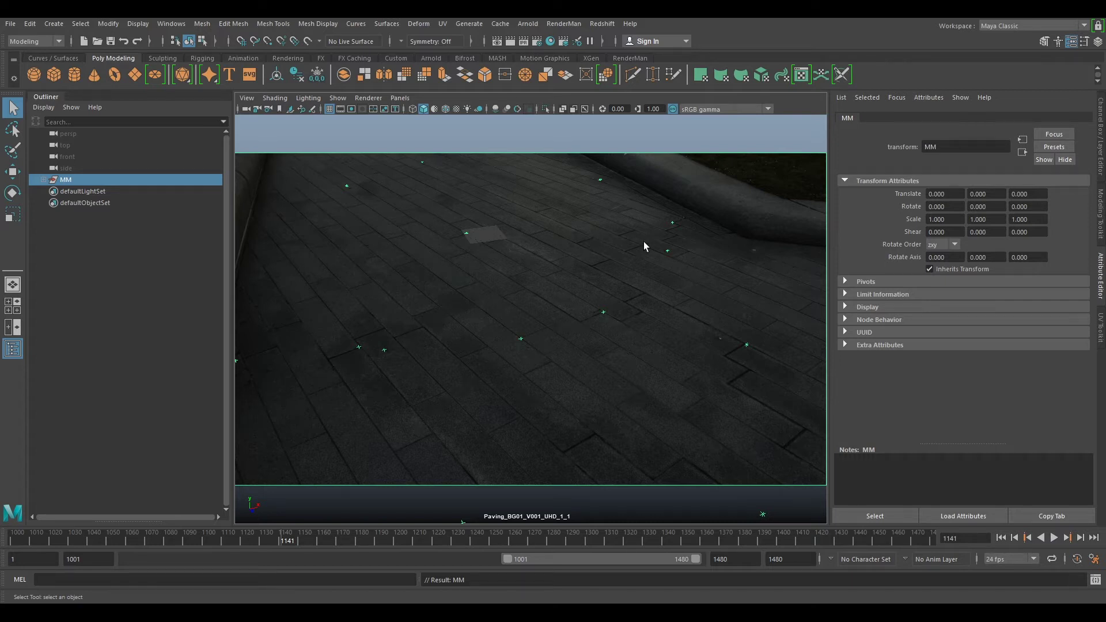
pyautogui.click(244, 108)
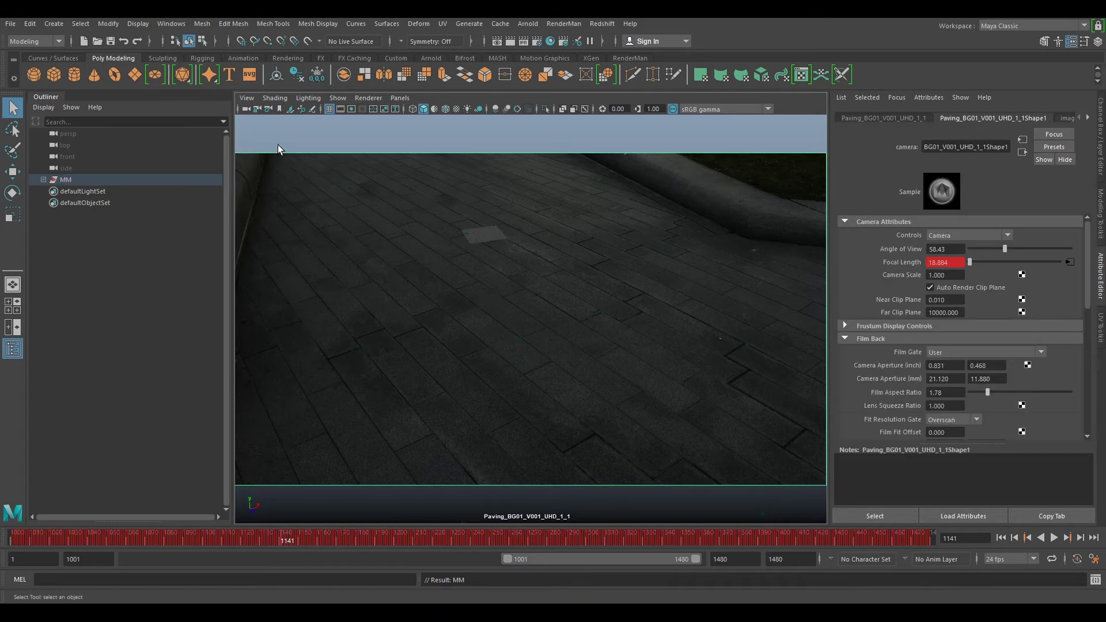
# Set the imagePlaneShape1 Alpha Gain to 0.7 so the plate is semi-transparent
pyautogui.click(1088, 118)
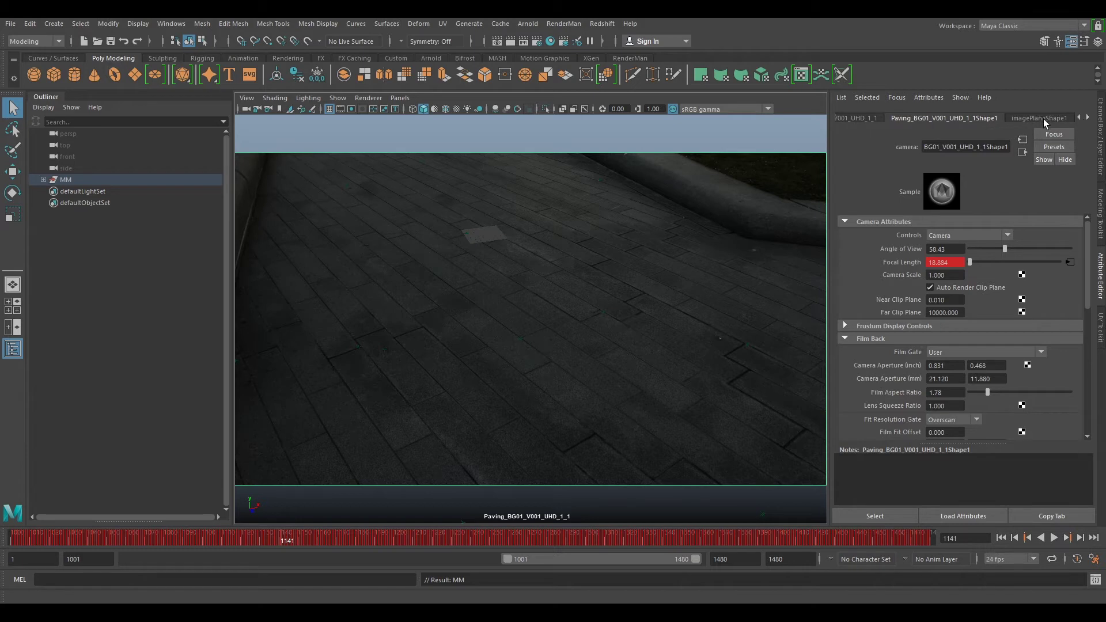
pyautogui.click(1044, 119)
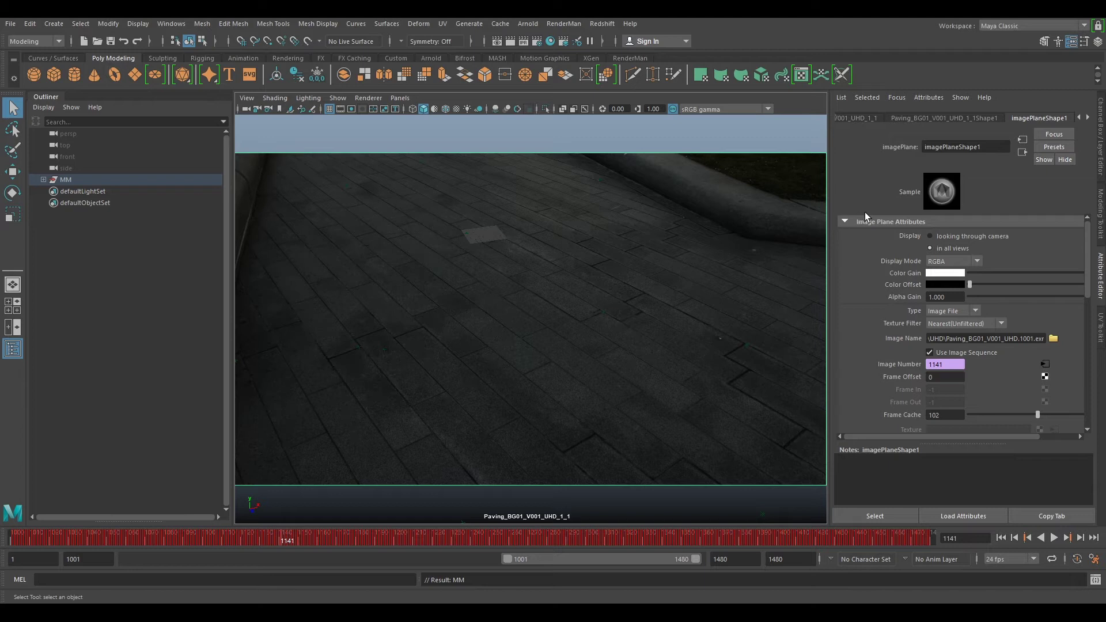
pyautogui.scroll(-1, 880, 295)
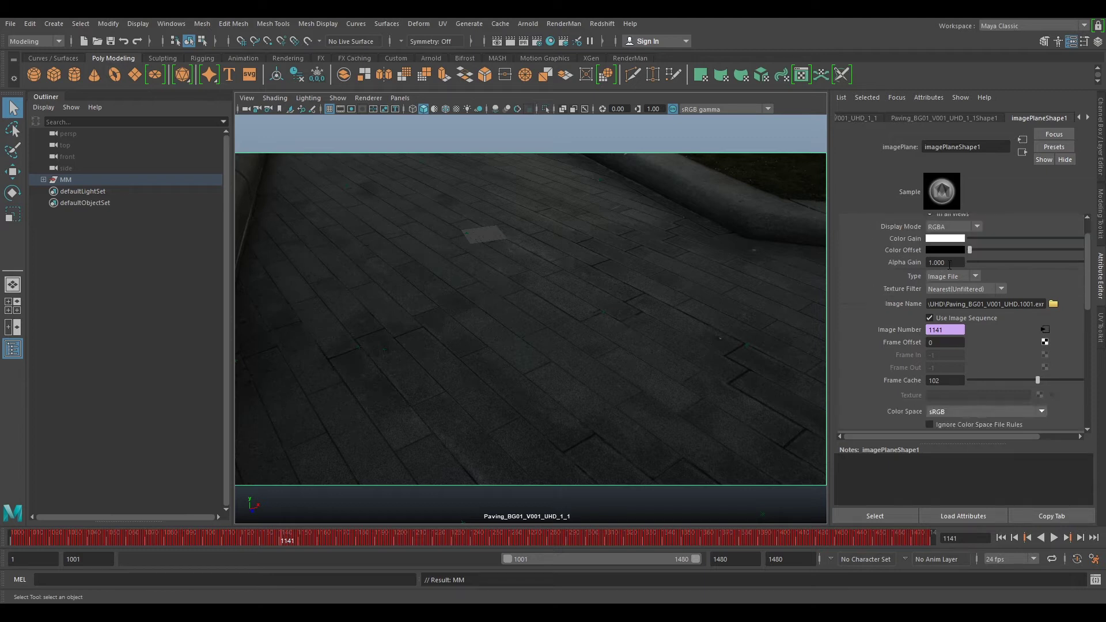
pyautogui.moveTo(951, 263); pyautogui.dragTo(930, 264)
pyautogui.write('0.7')
pyautogui.press('Return')
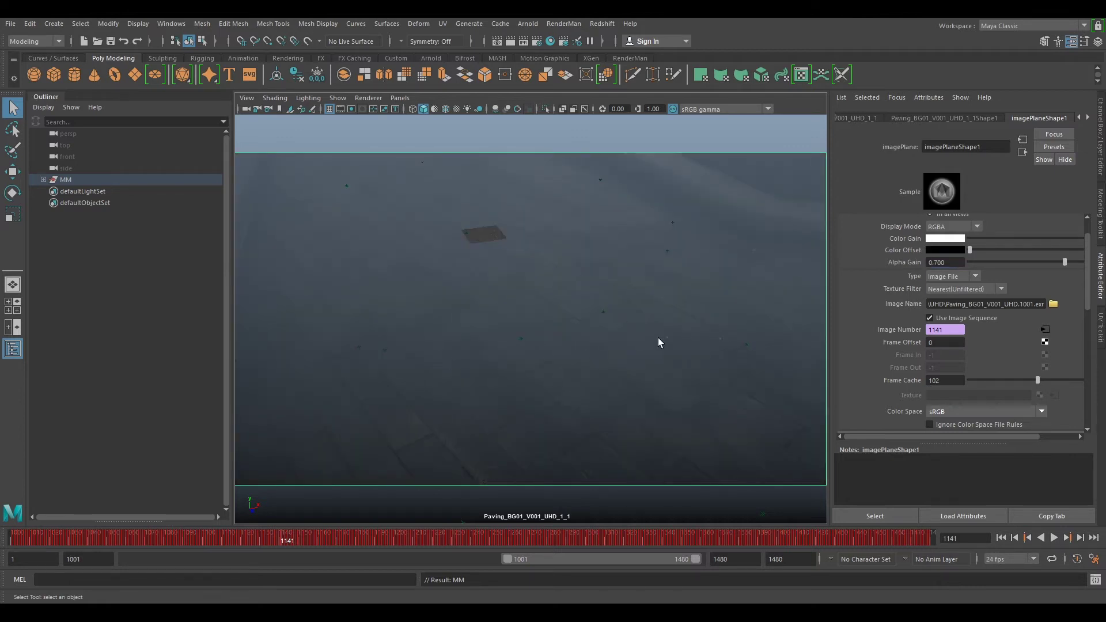
# Load Paving_BG01_V001_UHD_UDP.1001.exr into the image plane and enable Use Image Sequence
pyautogui.click(1054, 305)
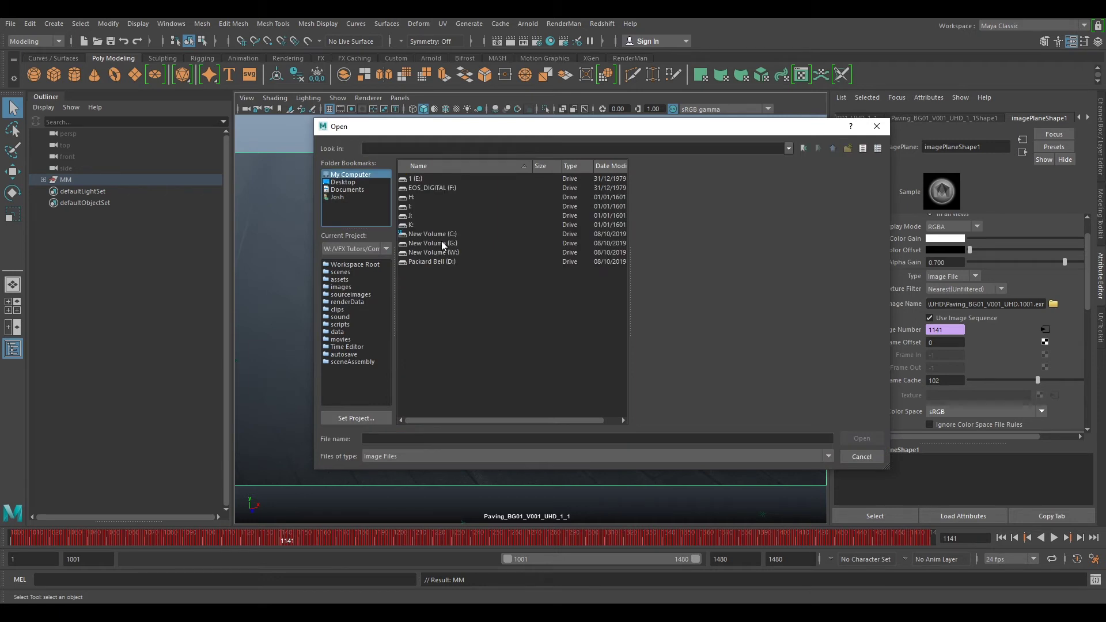
pyautogui.doubleClick(441, 242)
pyautogui.doubleClick(423, 178)
pyautogui.doubleClick(424, 179)
pyautogui.doubleClick(420, 207)
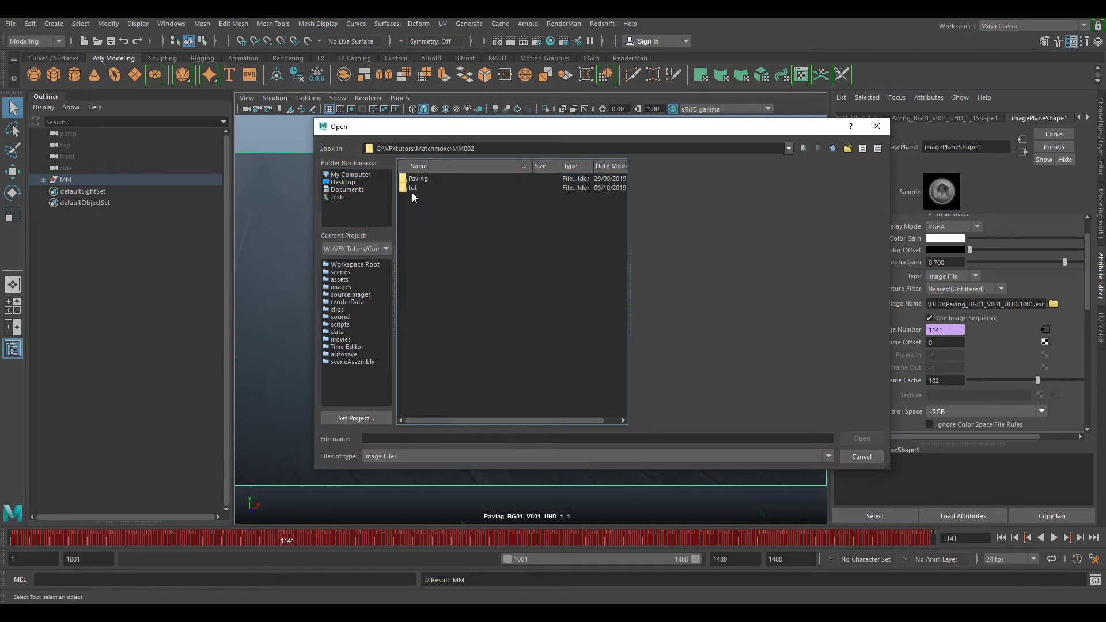
pyautogui.doubleClick(412, 188)
pyautogui.doubleClick(474, 179)
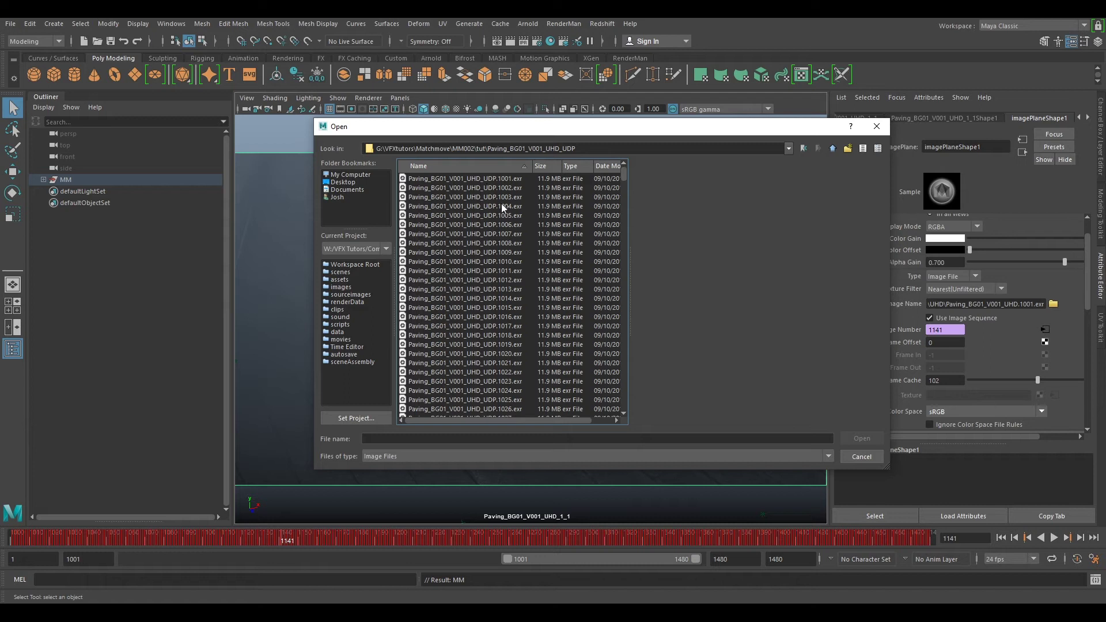
pyautogui.click(480, 179)
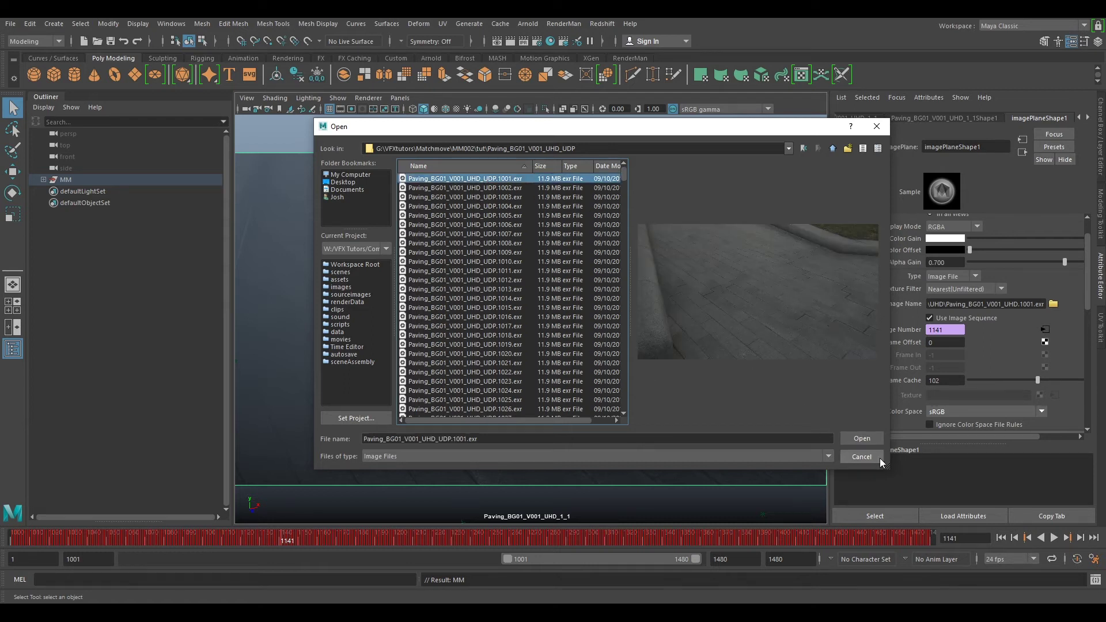
pyautogui.click(863, 439)
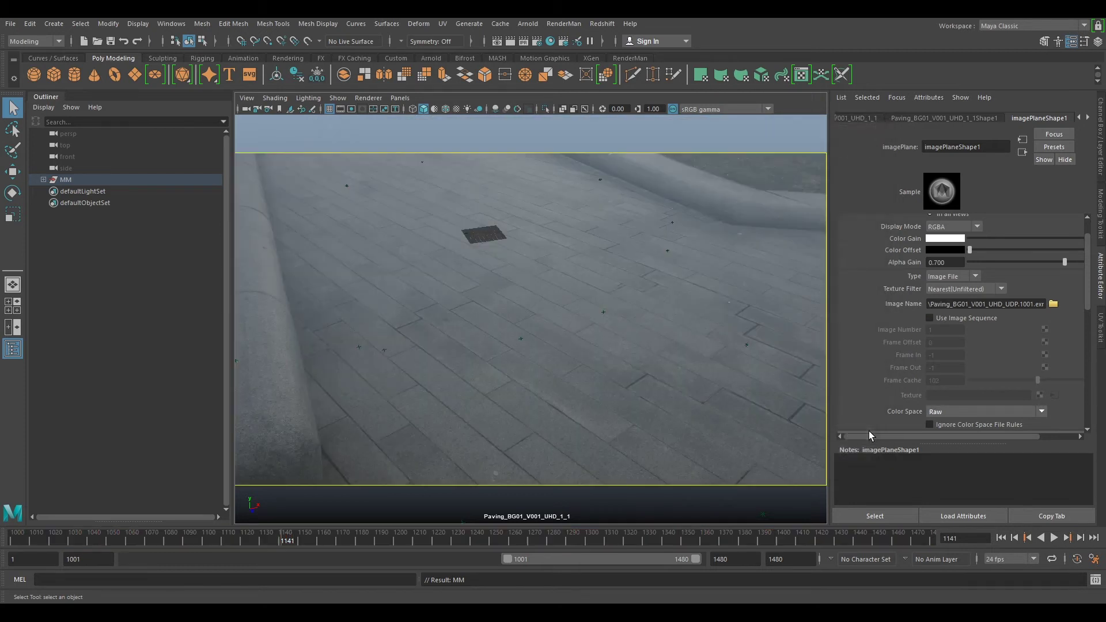
pyautogui.click(929, 318)
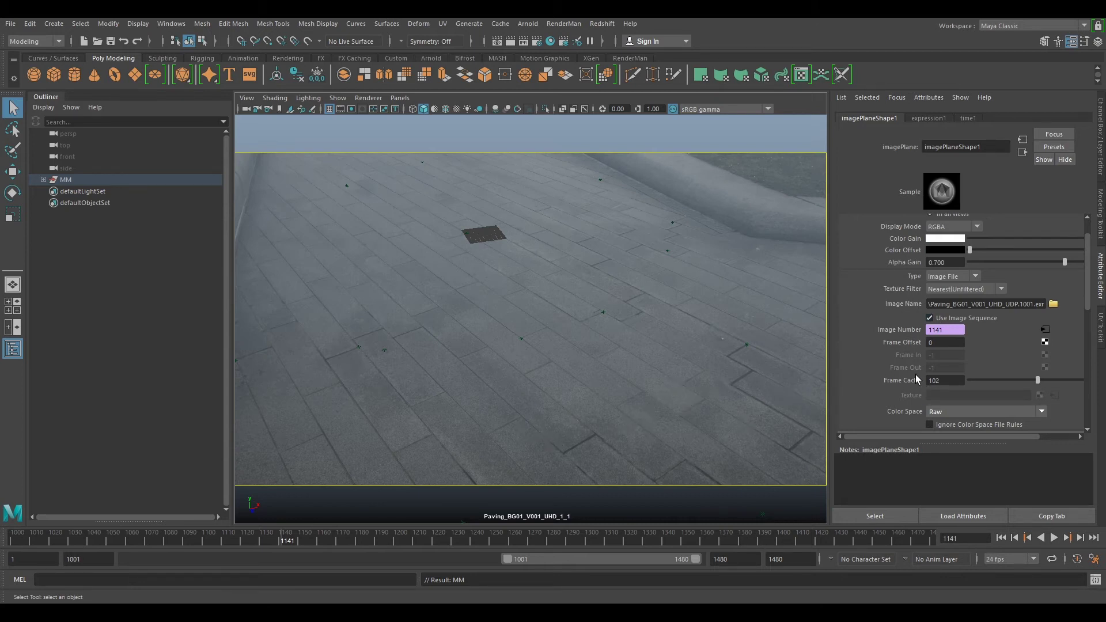
# Set the image plane's Depth from 4500 to 1
pyautogui.scroll(-5, 916, 375)
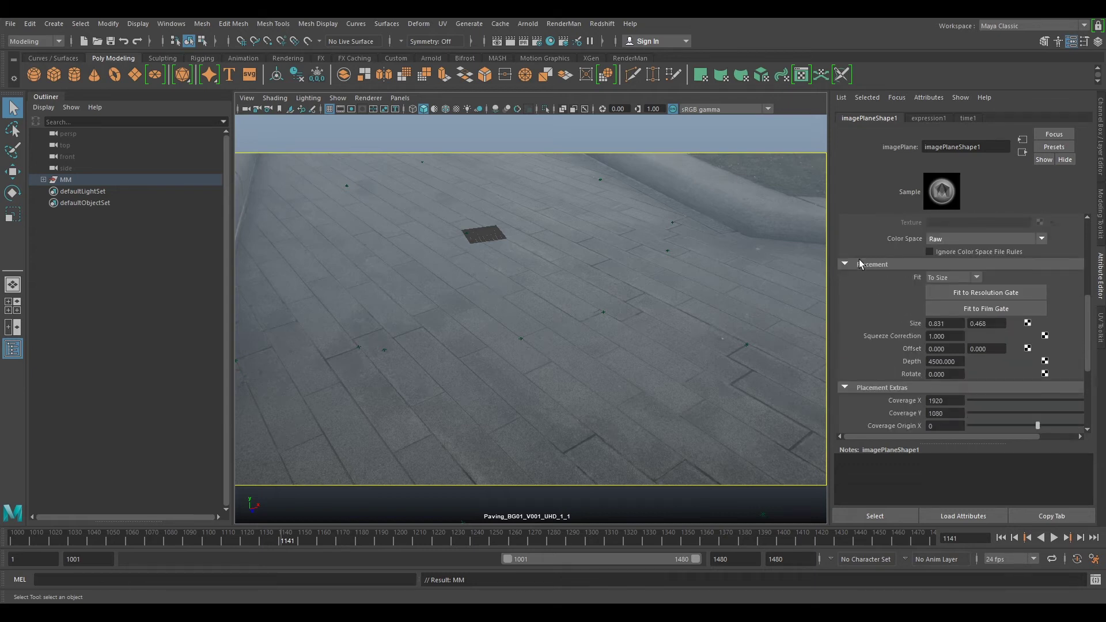
pyautogui.moveTo(960, 361); pyautogui.dragTo(882, 359)
pyautogui.write('1')
pyautogui.press('Return')
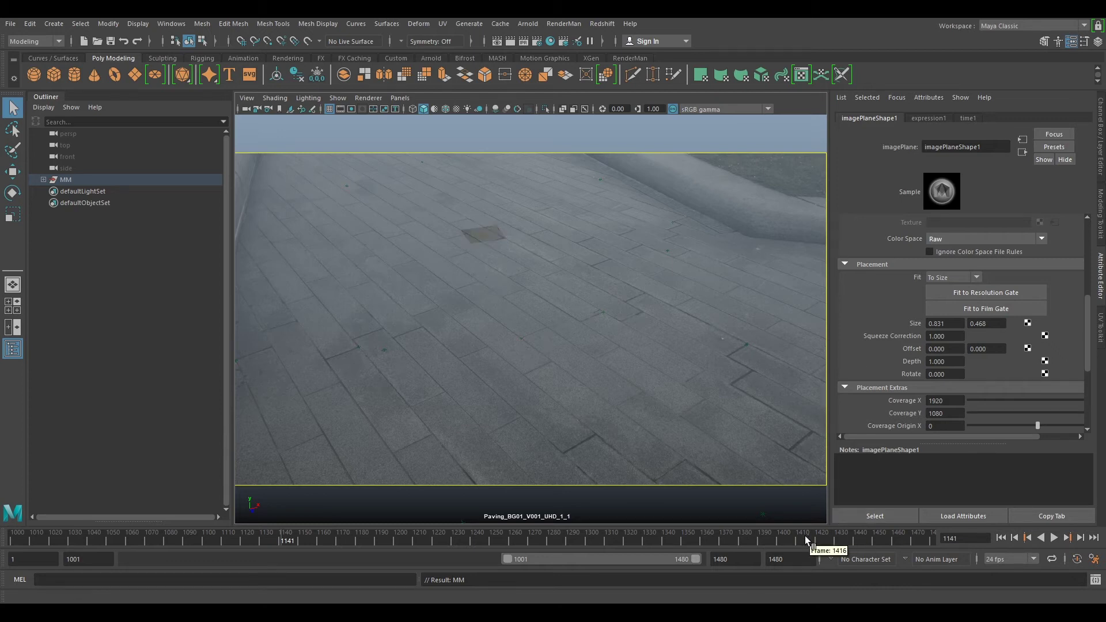
# Scrub and play back the footage, ending around frame 1218
pyautogui.moveTo(523, 548)
pyautogui.mouseDown()
pyautogui.moveTo(894, 539)
pyautogui.moveTo(383, 536)
pyautogui.moveTo(201, 518)
pyautogui.mouseUp()
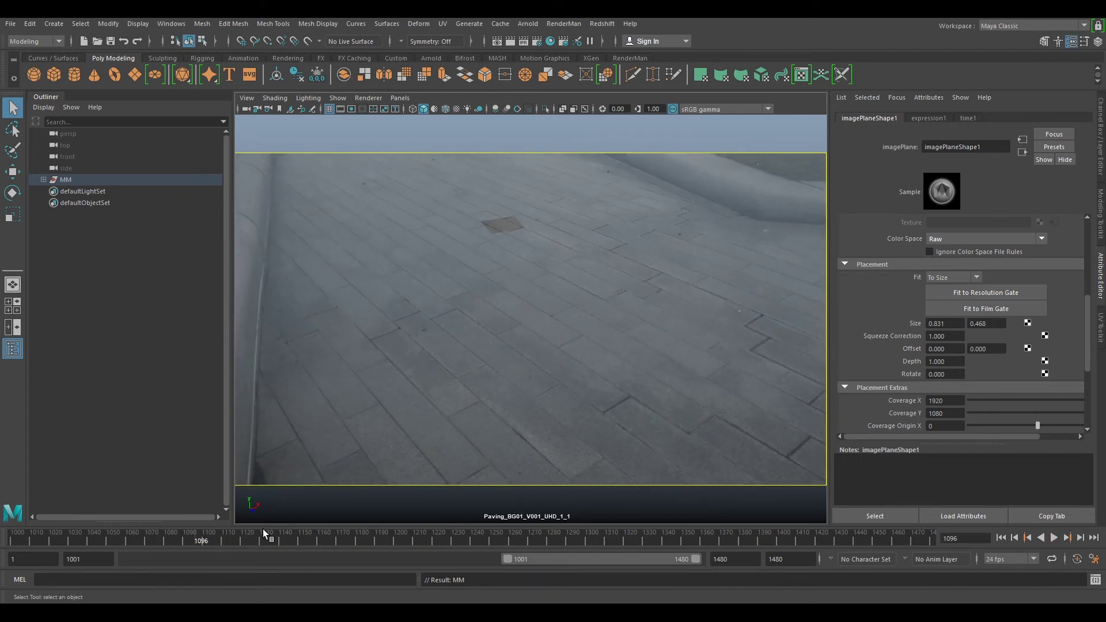
pyautogui.hotkey('alt', 'v')
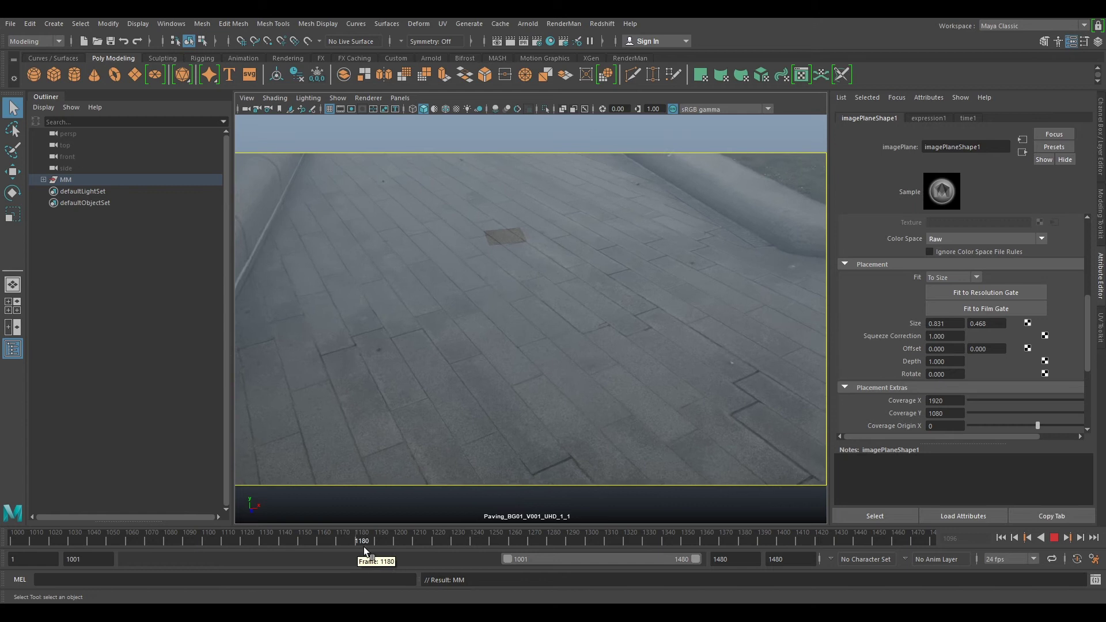
pyautogui.hotkey('alt', 'v')
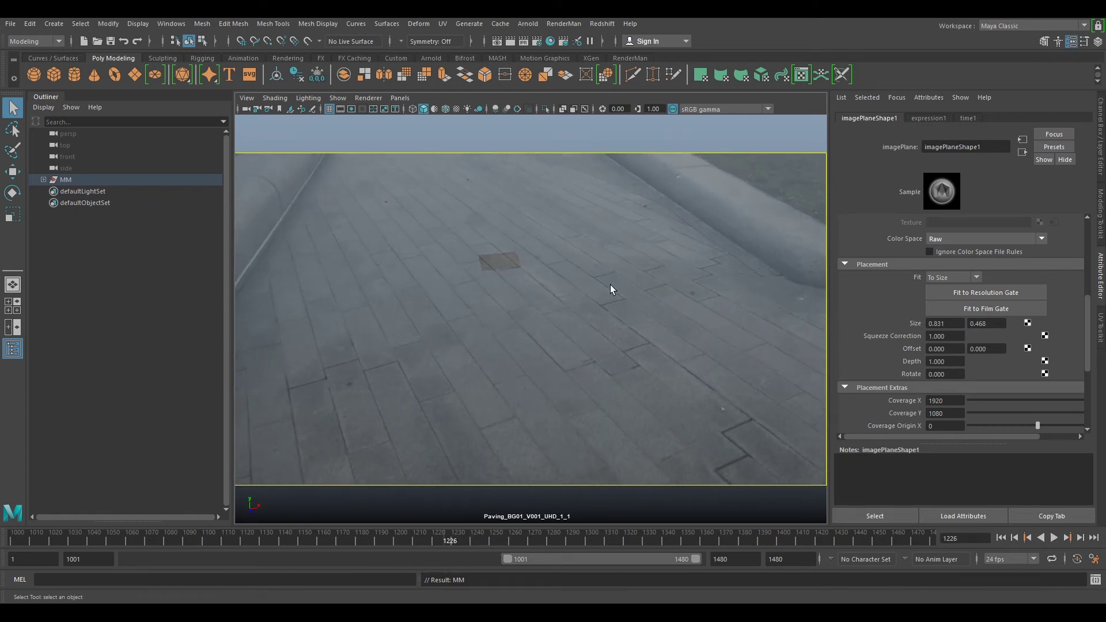
pyautogui.click(1053, 537)
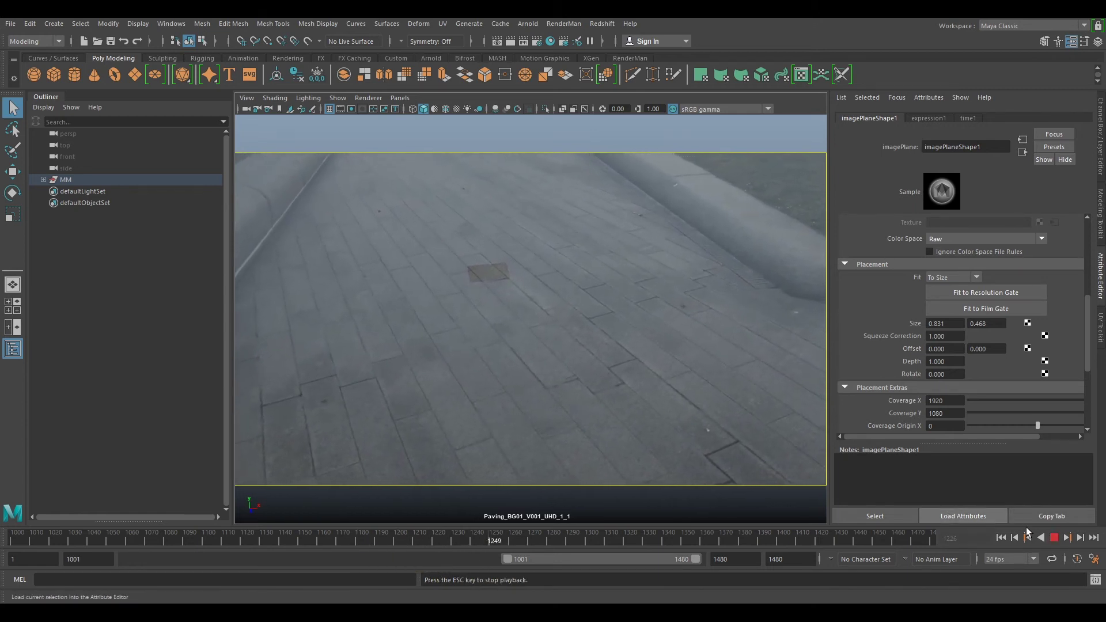
pyautogui.click(1053, 538)
pyautogui.moveTo(522, 538); pyautogui.dragTo(435, 539)
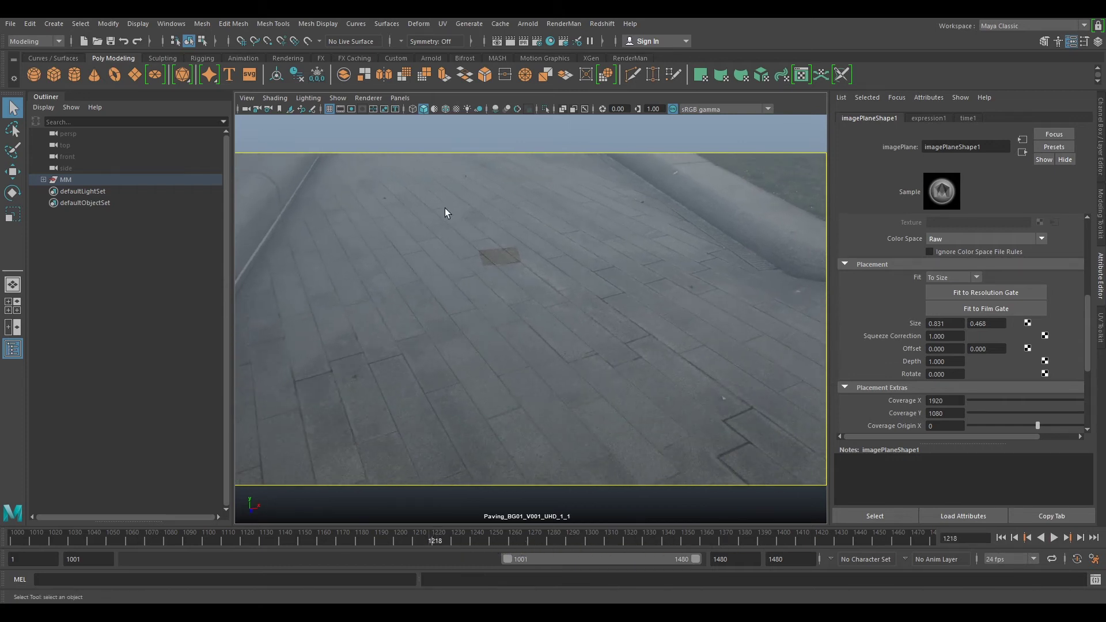
# Import Paving_SetGeo_V001.obj from the Paving\Data\SetGeo\SetGeo folder
pyautogui.click(10, 24)
pyautogui.click(54, 152)
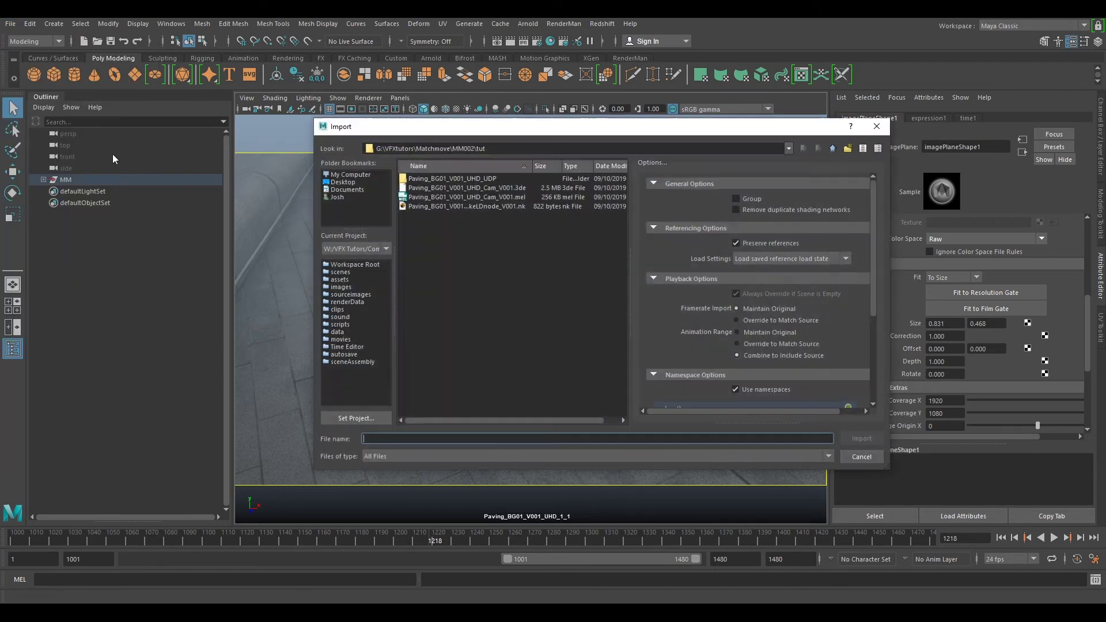
pyautogui.click(834, 151)
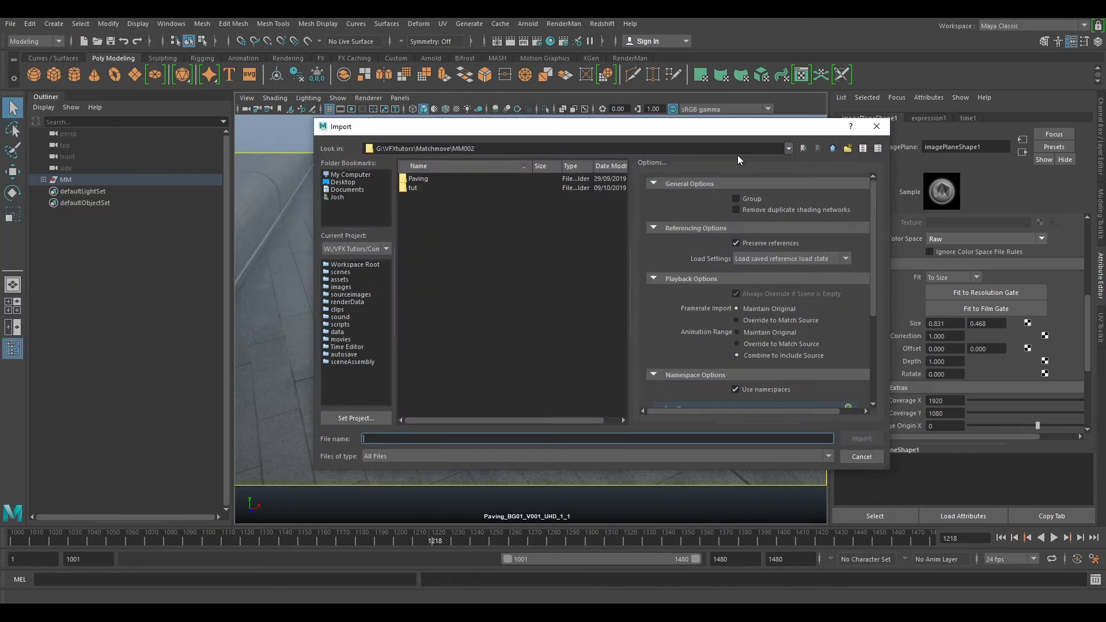
pyautogui.doubleClick(416, 180)
pyautogui.doubleClick(416, 179)
pyautogui.doubleClick(420, 229)
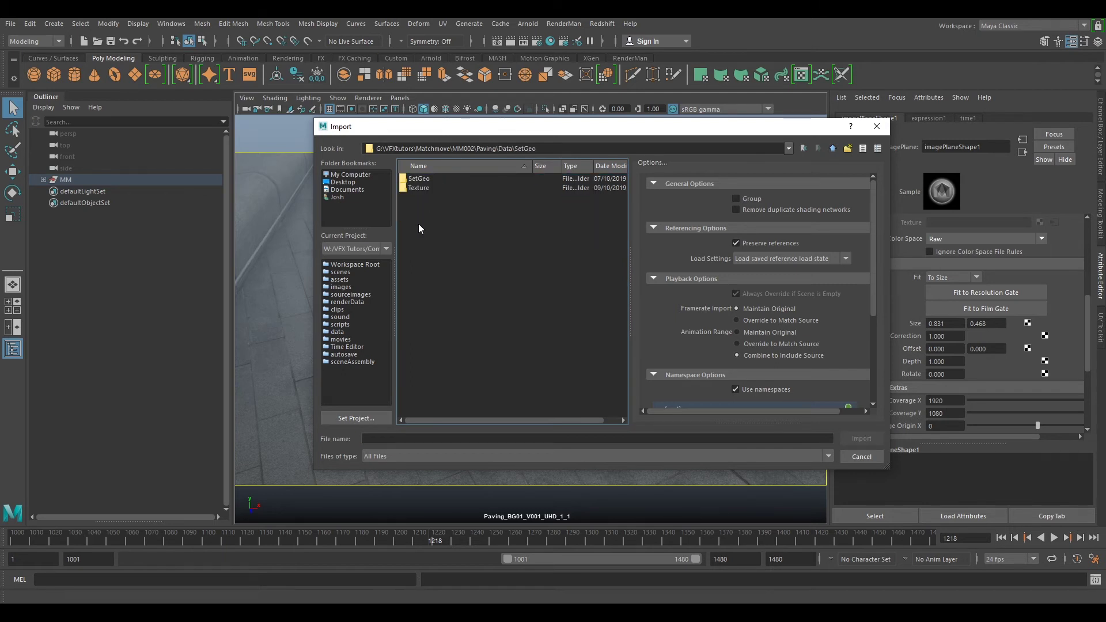
pyautogui.doubleClick(419, 179)
pyautogui.click(437, 189)
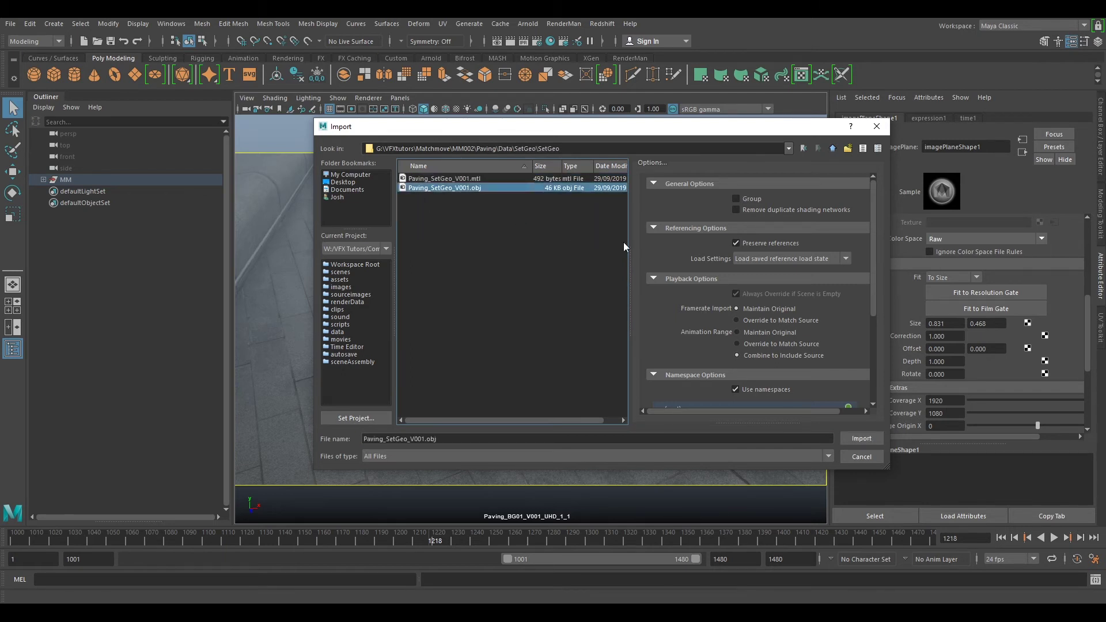
pyautogui.click(853, 440)
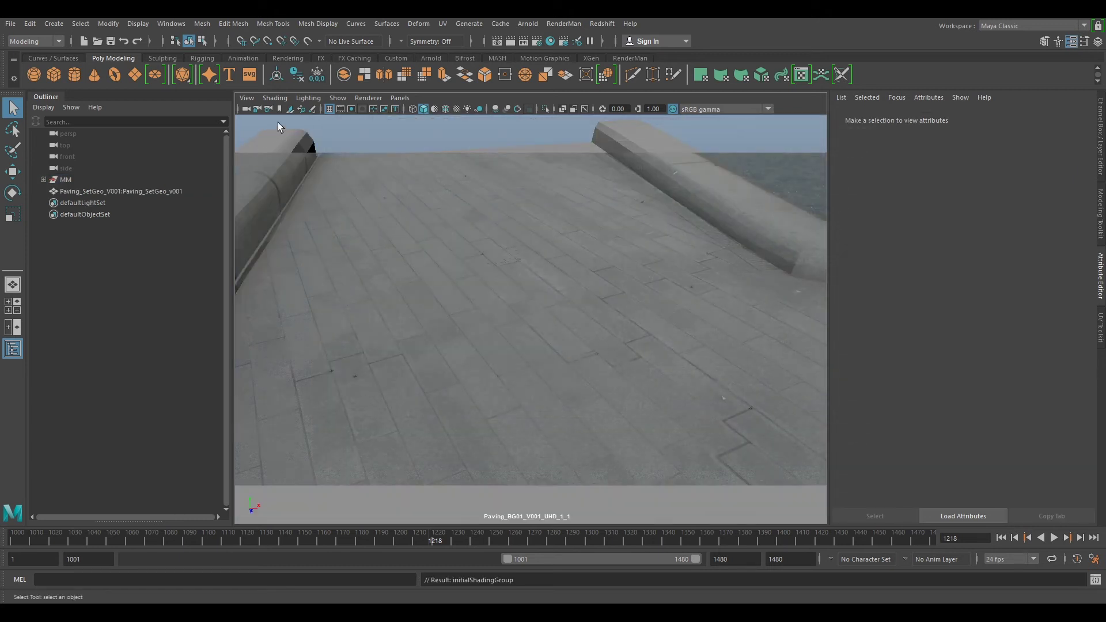
# Group the paving mesh with Ctrl+G, name the group SetGeo, and parent it under MM
pyautogui.click(393, 276)
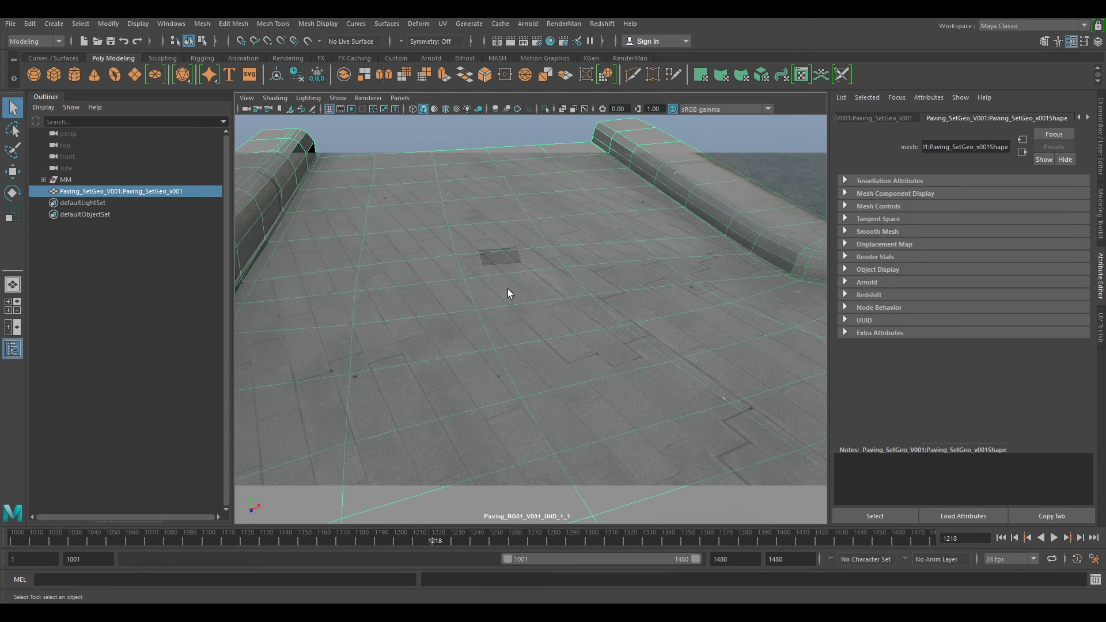
pyautogui.hotkey('ctrl', 'g')
pyautogui.doubleClick(101, 190)
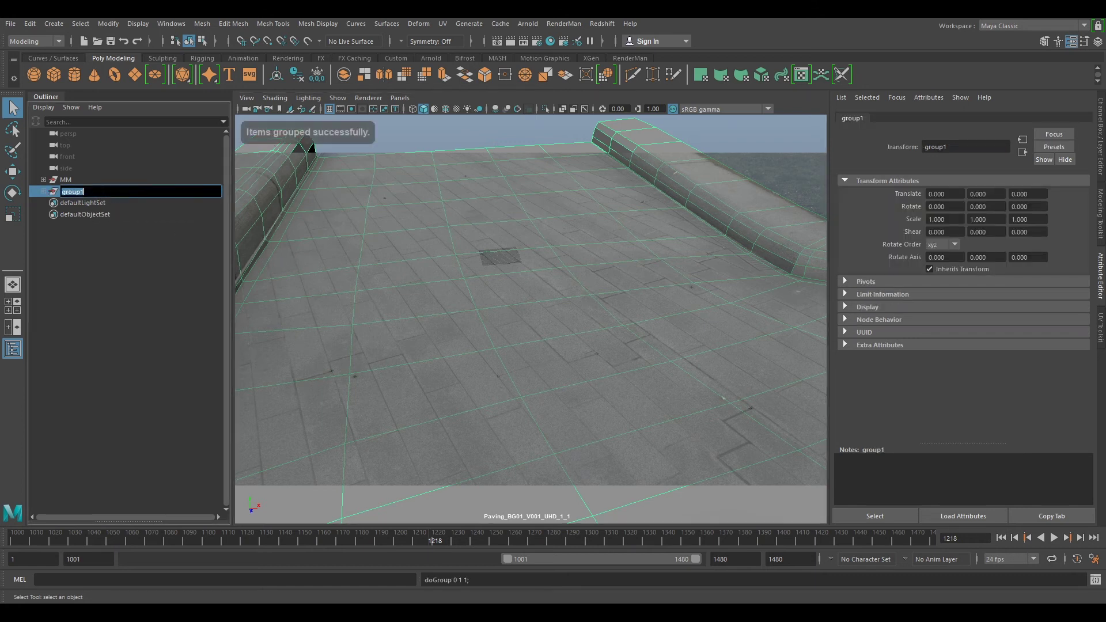
pyautogui.write('SetG')
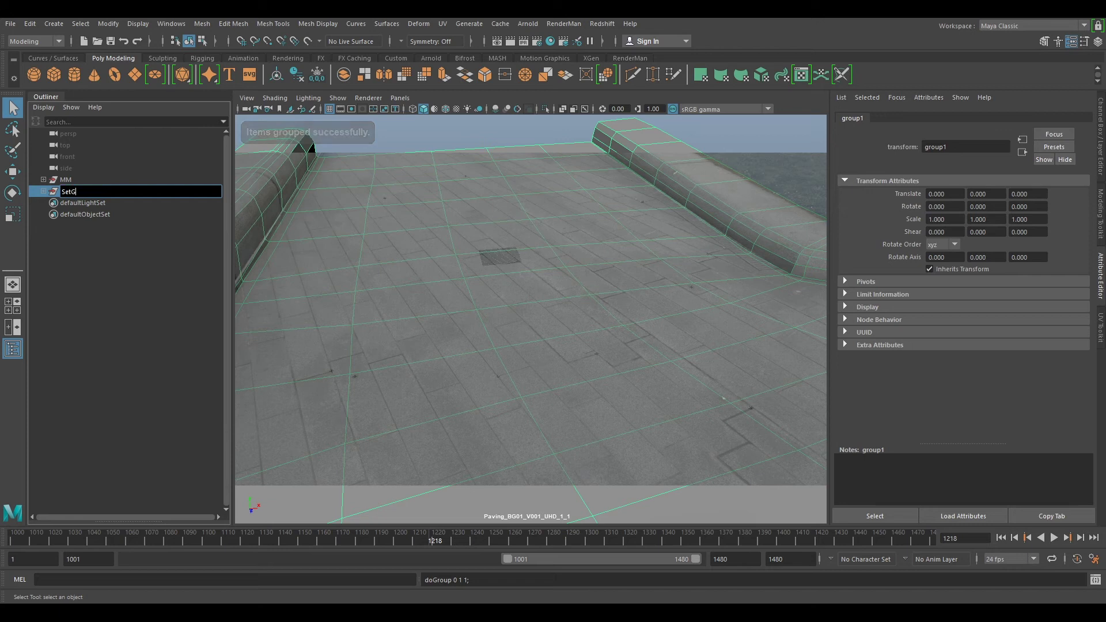
pyautogui.write('o')
pyautogui.press('Return')
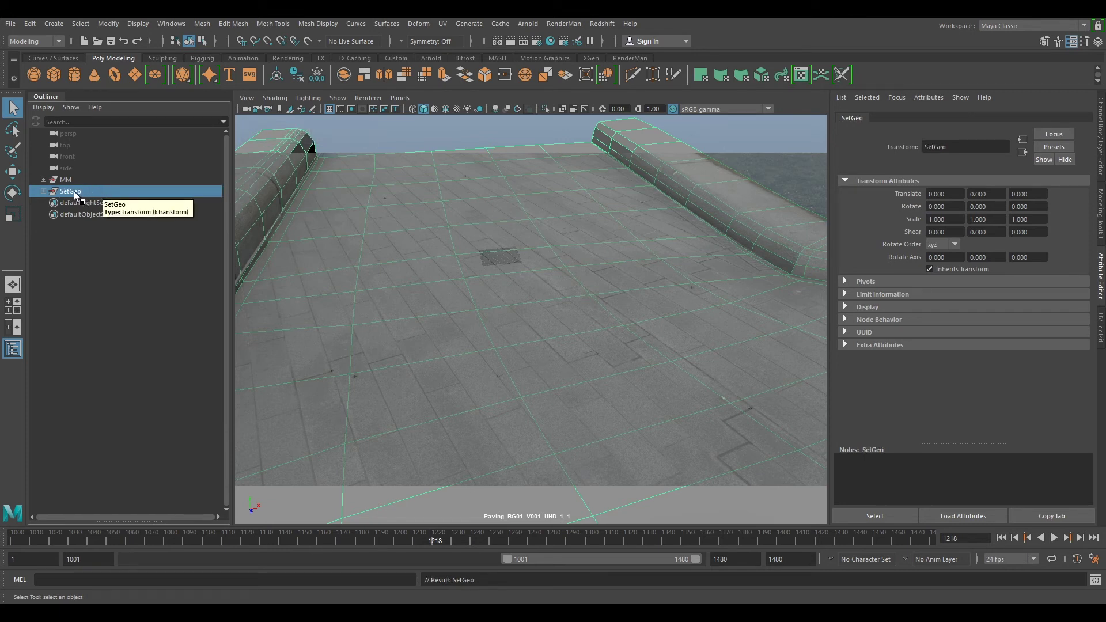
pyautogui.moveTo(74, 191); pyautogui.dragTo(57, 179)
pyautogui.click(64, 178)
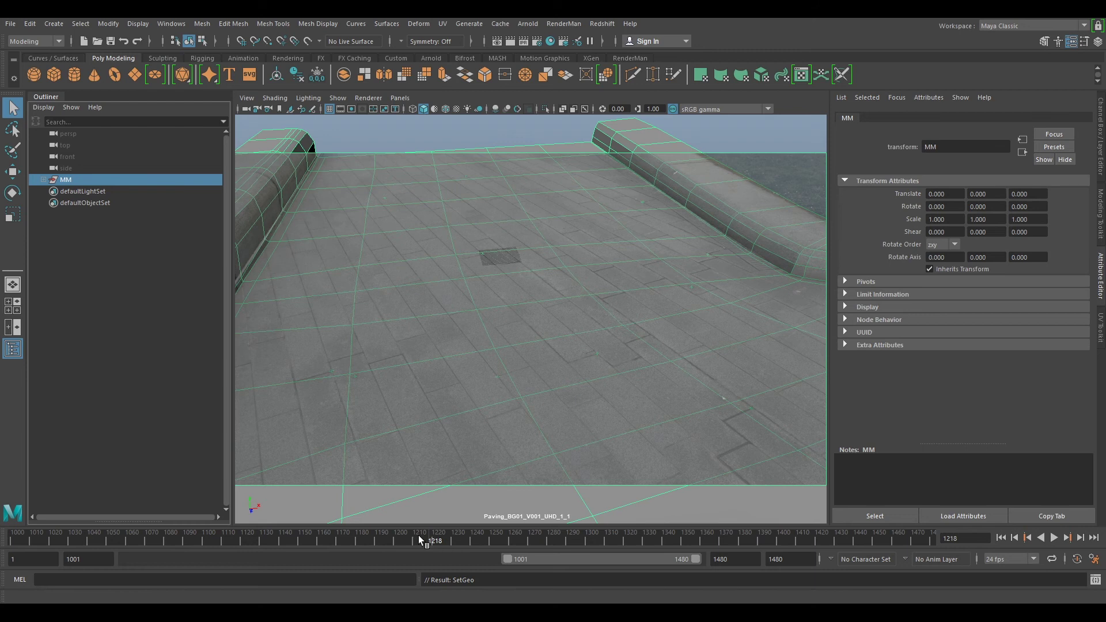
pyautogui.moveTo(418, 534); pyautogui.dragTo(247, 535)
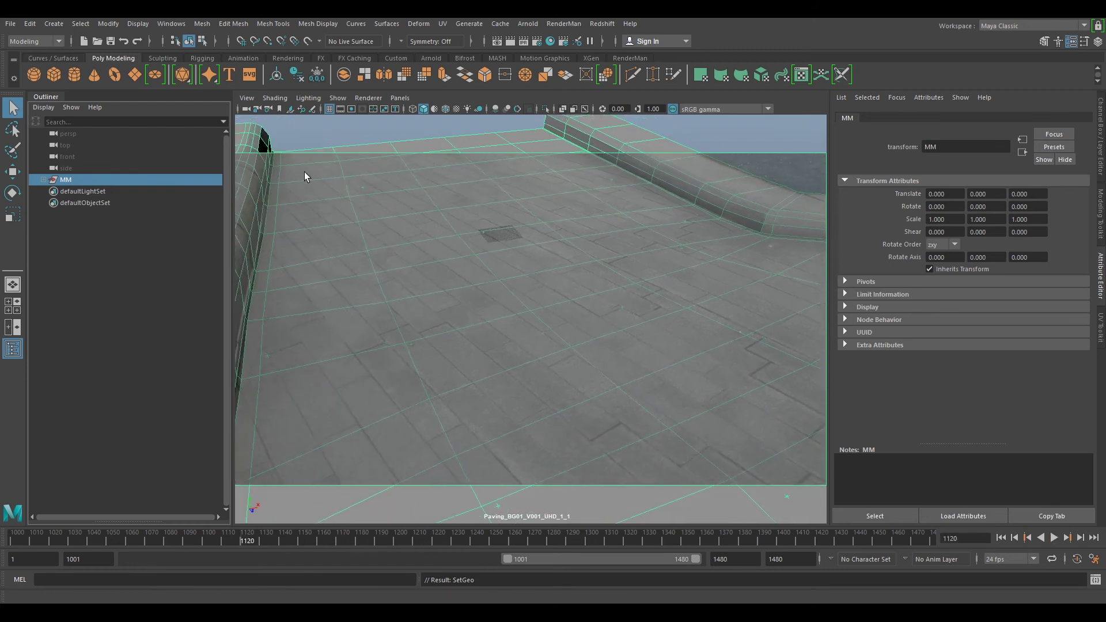
pyautogui.click(400, 98)
pyautogui.moveTo(507, 110)
pyautogui.click(551, 121)
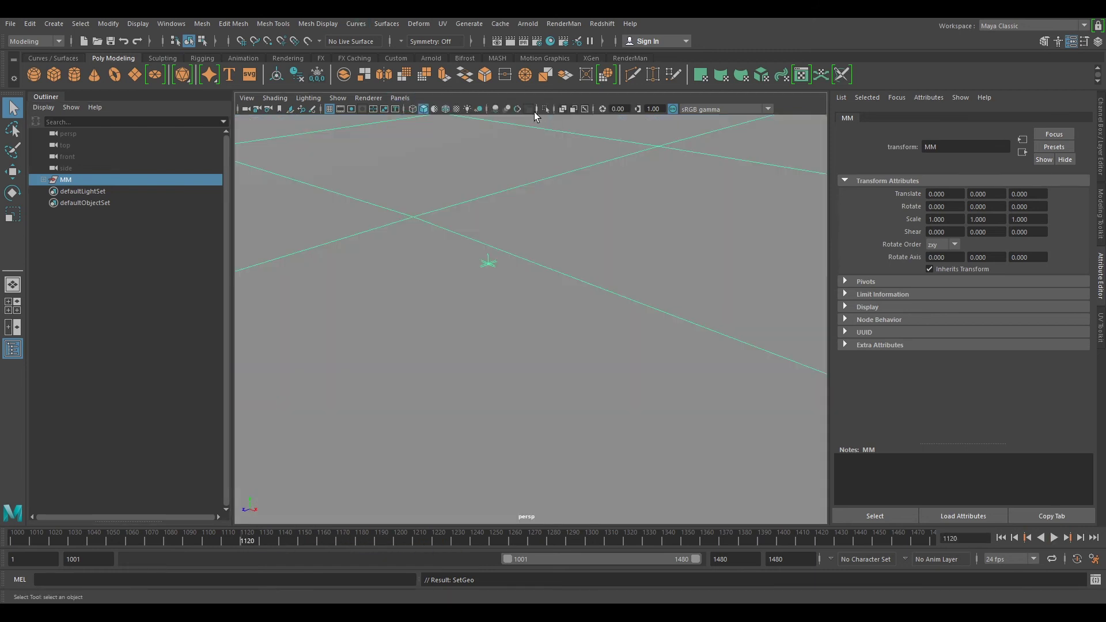
pyautogui.press('f')
pyautogui.keyDown('alt'); pyautogui.moveTo(548, 333); pyautogui.dragTo(379, 257); pyautogui.keyUp('alt')
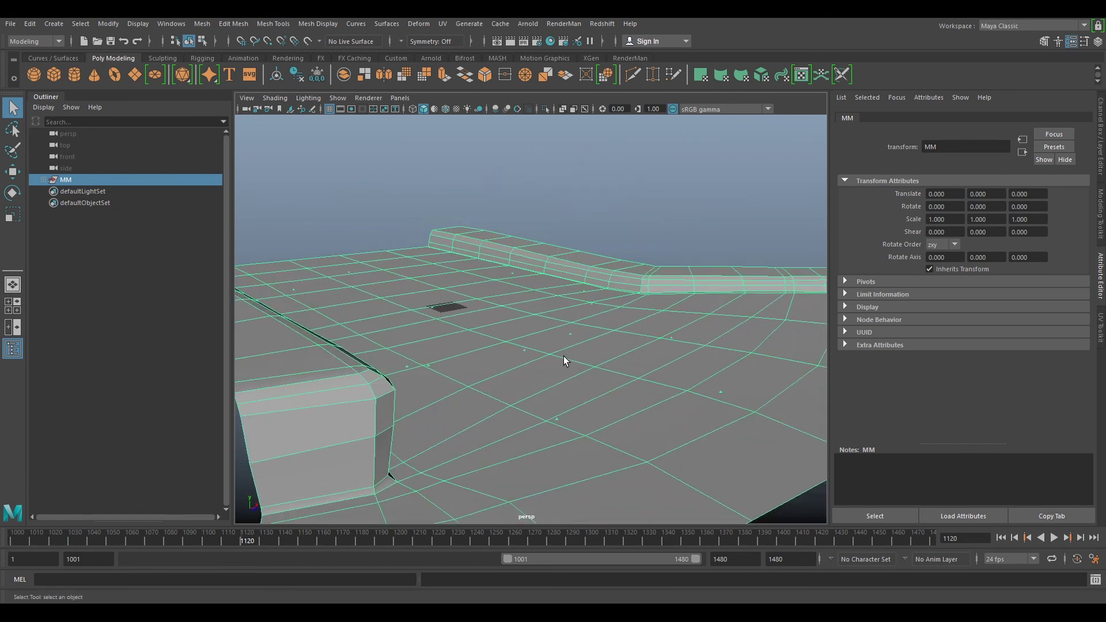
pyautogui.keyDown('alt'); pyautogui.moveTo(588, 363); pyautogui.dragTo(555, 358); pyautogui.keyUp('alt')
pyautogui.keyDown('alt'); pyautogui.moveTo(475, 319); pyautogui.dragTo(622, 264); pyautogui.keyUp('alt')
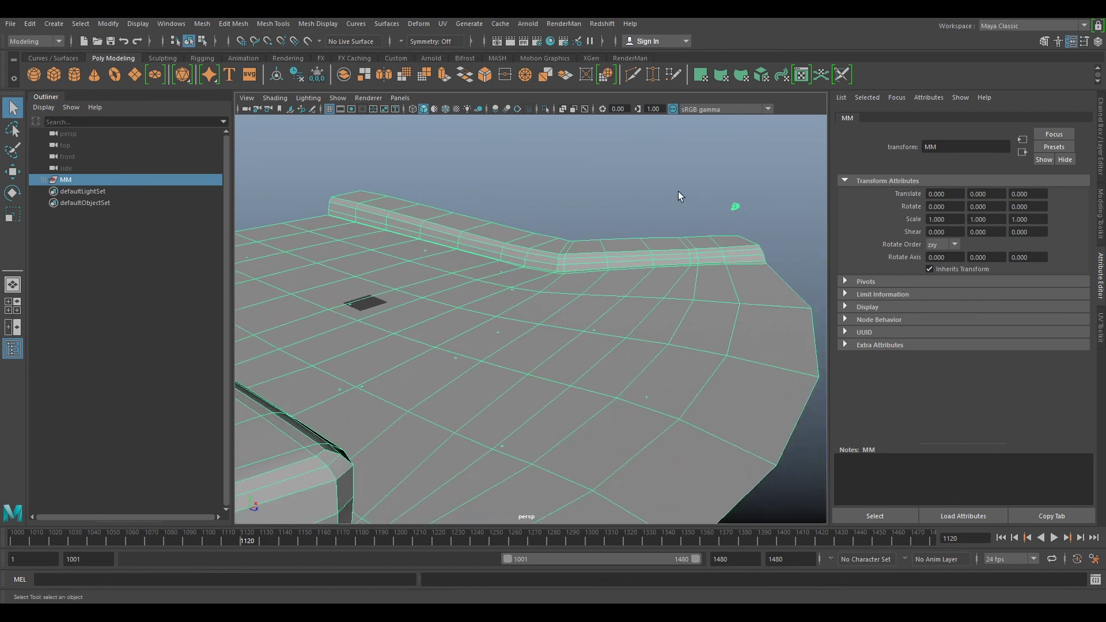
pyautogui.click(400, 98)
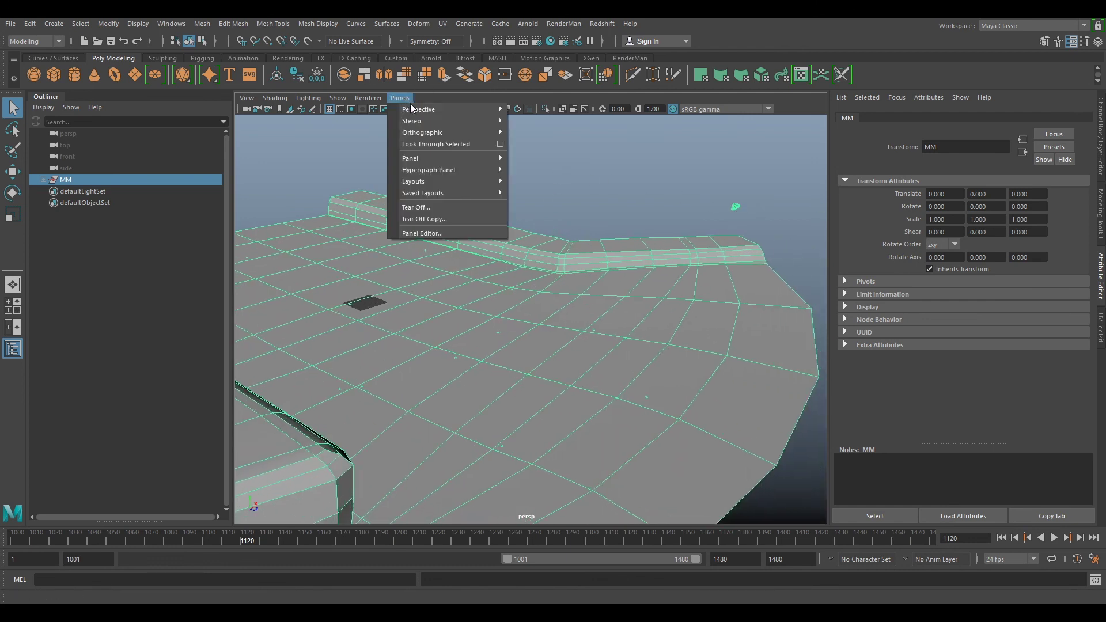
pyautogui.moveTo(449, 110)
pyautogui.click(588, 109)
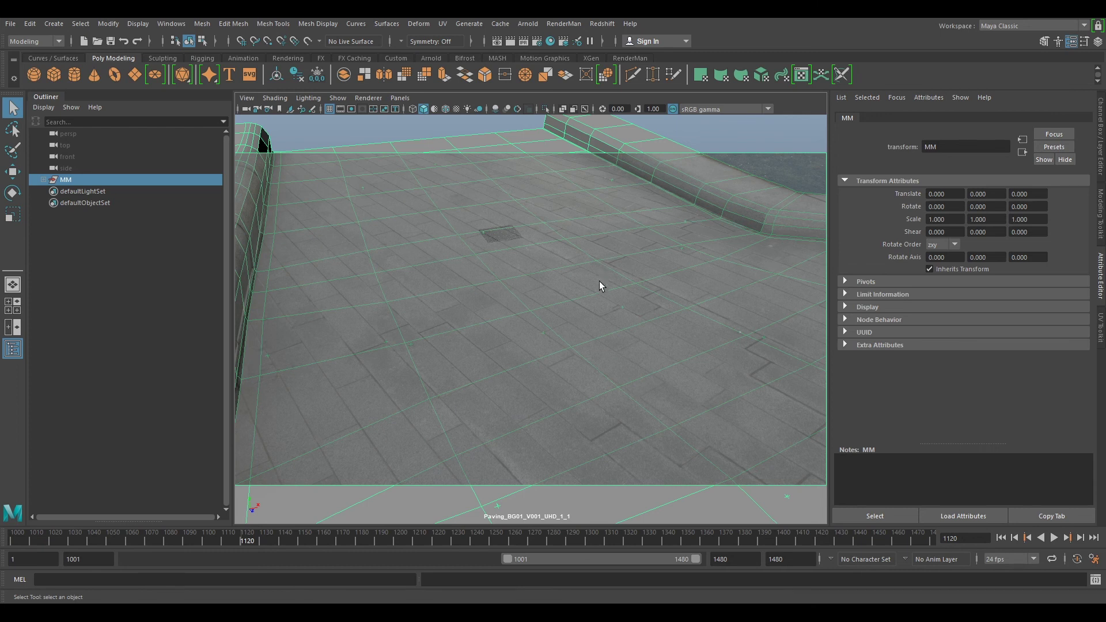
# Enable Wireframe on Shaded and play the shot to check the mesh against the plate
pyautogui.click(306, 122)
pyautogui.click(274, 98)
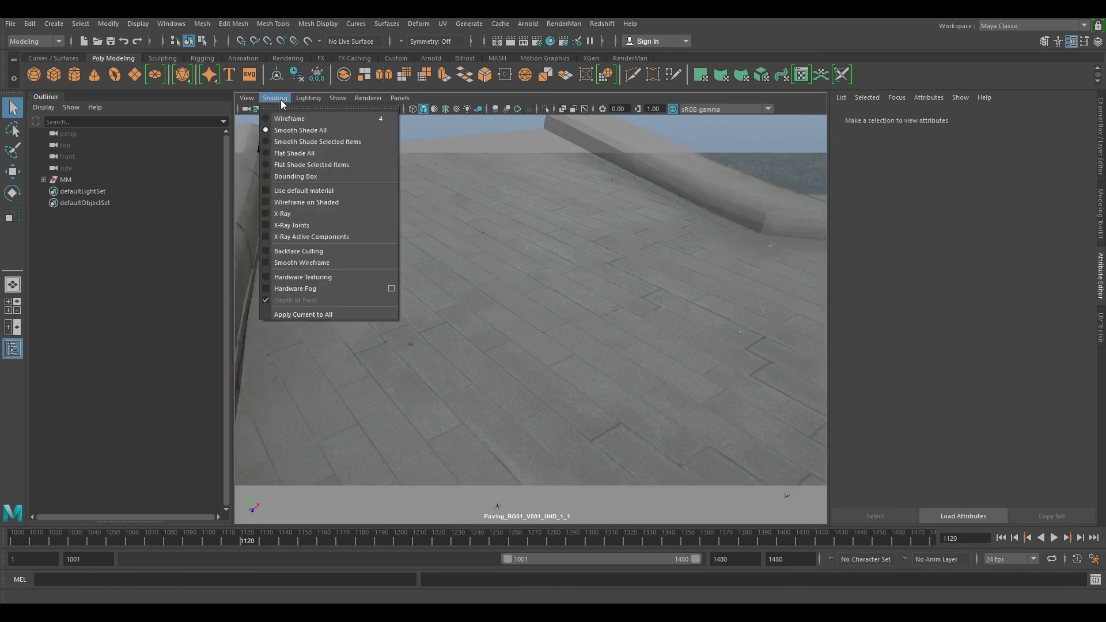
pyautogui.click(298, 203)
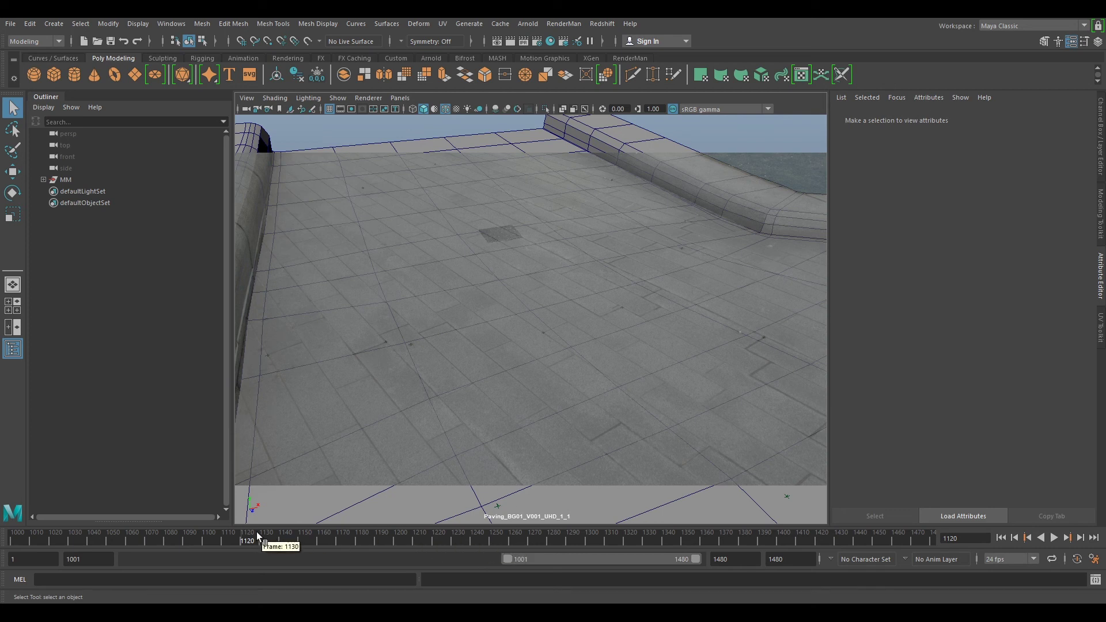
pyautogui.hotkey('alt', 'v')
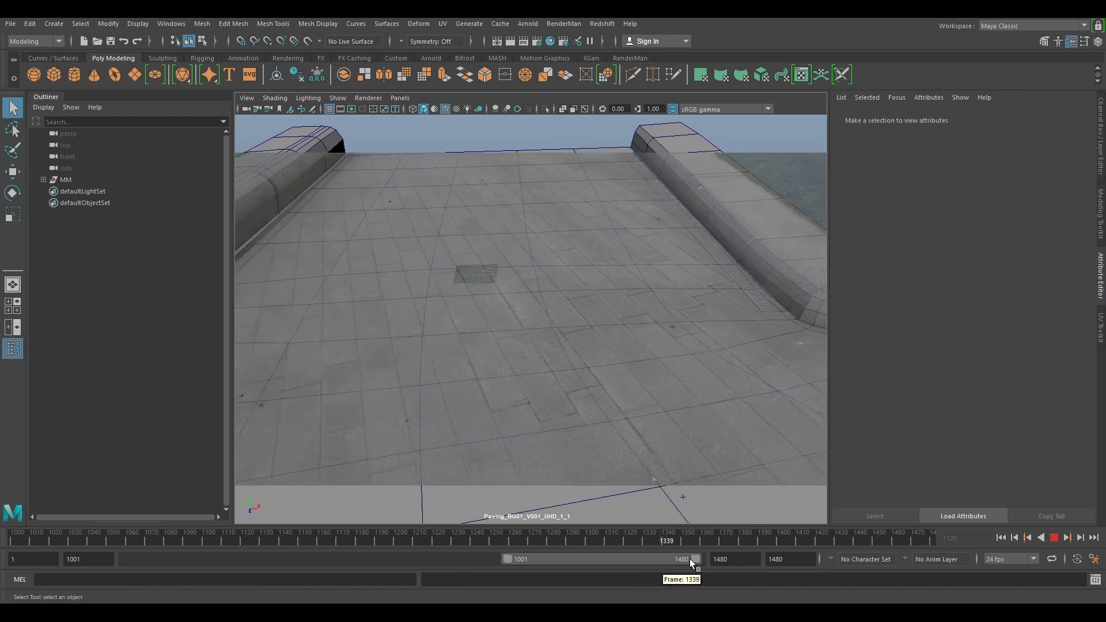
pyautogui.moveTo(513, 542); pyautogui.dragTo(323, 544)
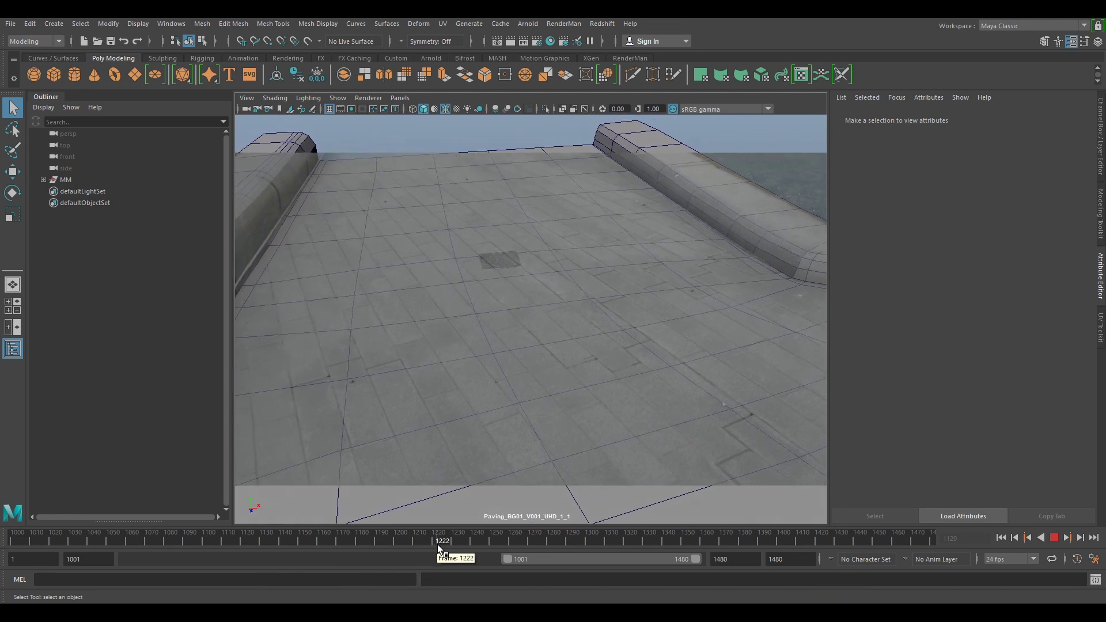
pyautogui.press('Escape')
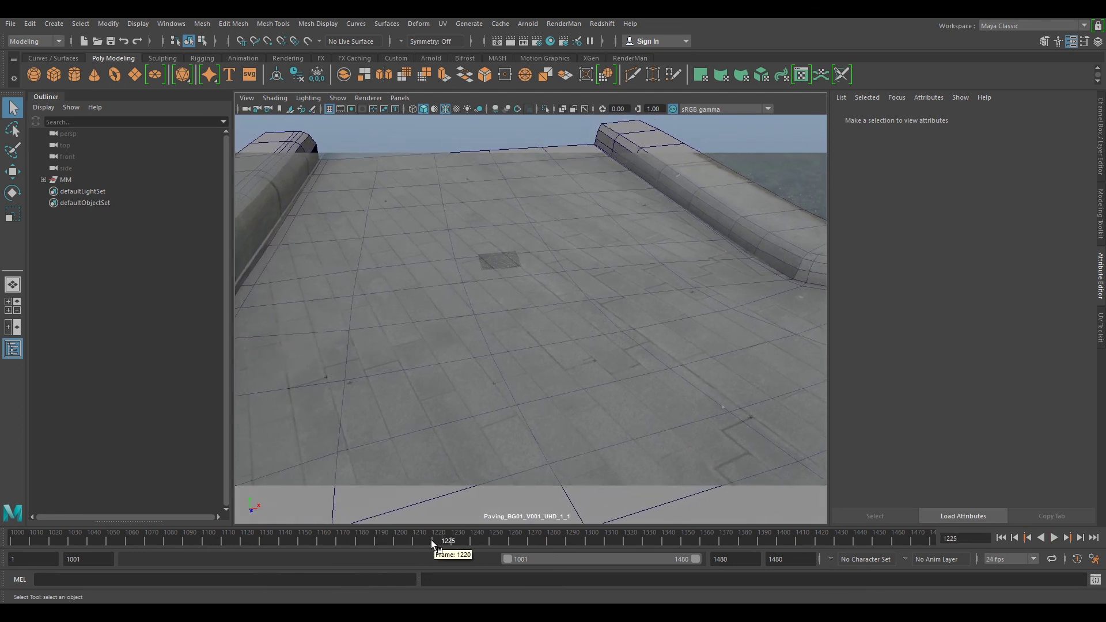